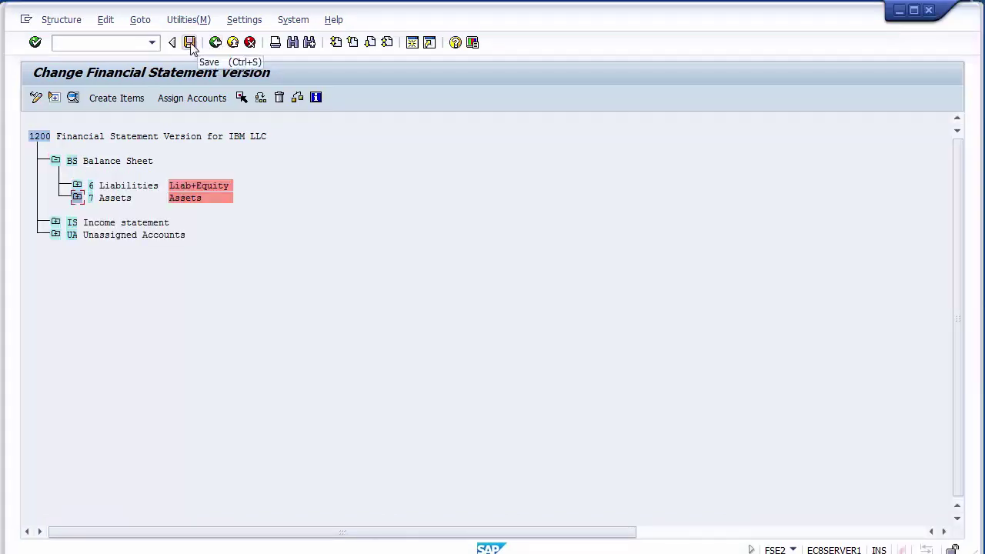
# Leave the financial statement structure and consult the Unit Testing slide in PowerPoint for the balance sheet report's transaction code.
pyautogui.click(217, 43)
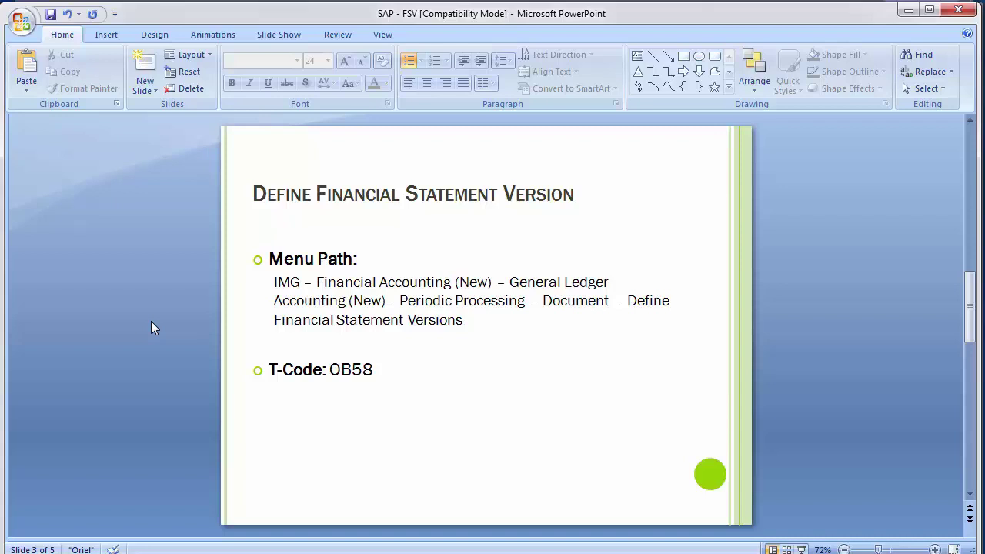
pyautogui.press('pagedown')
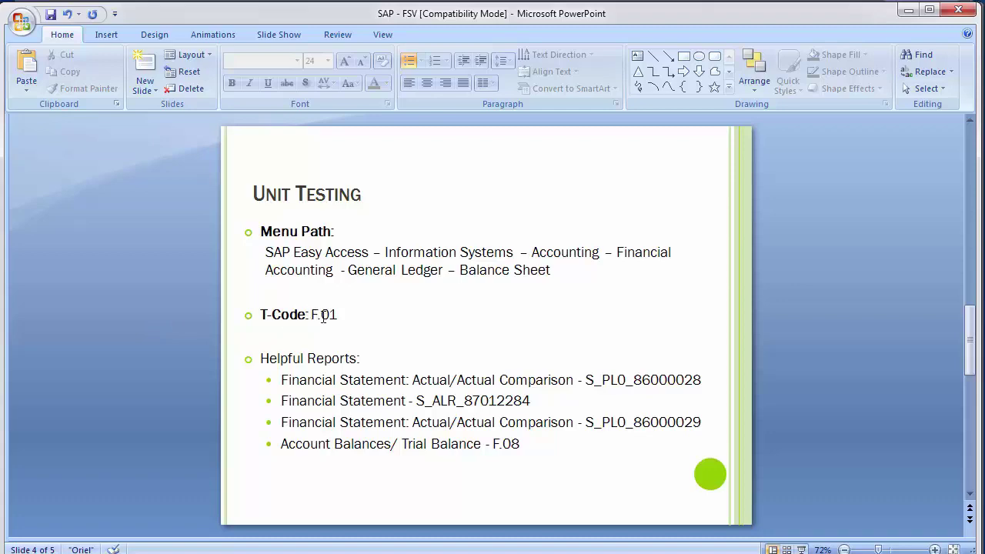
pyautogui.hotkey('alt', 'Tab')
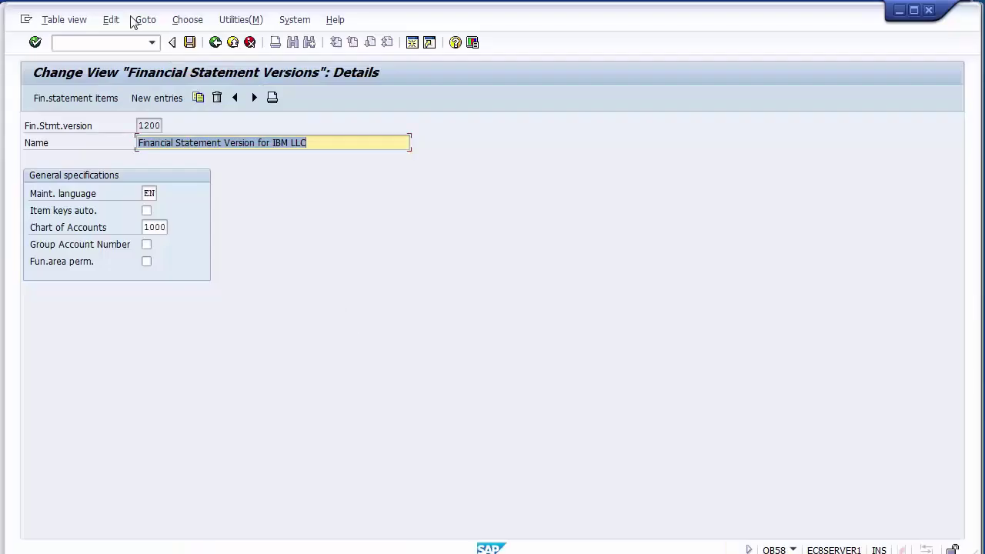
# Go to transaction F.01 with the command /nf.01 to open the Financial Statements report.
pyautogui.click(106, 43)
pyautogui.write('/')
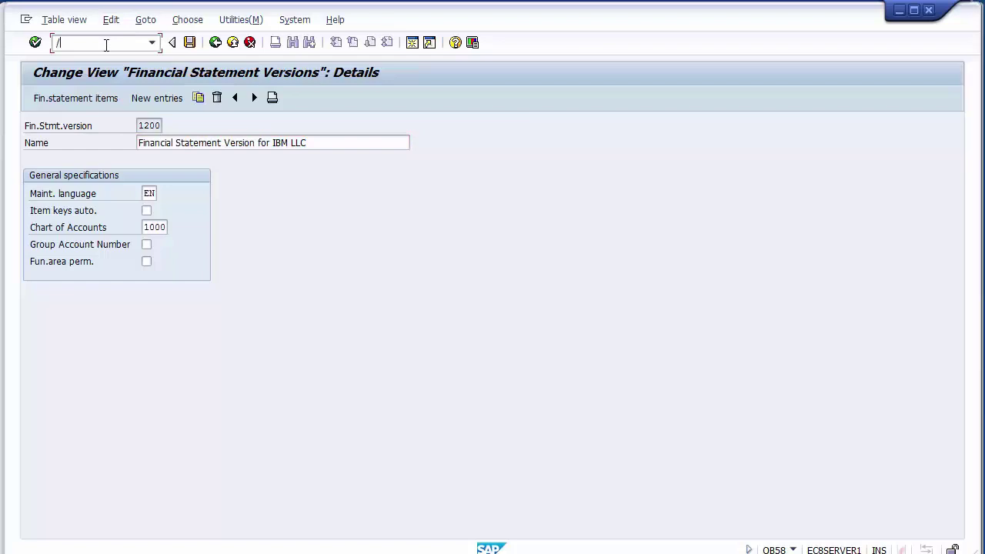
pyautogui.write('nf.01')
pyautogui.press('Return')
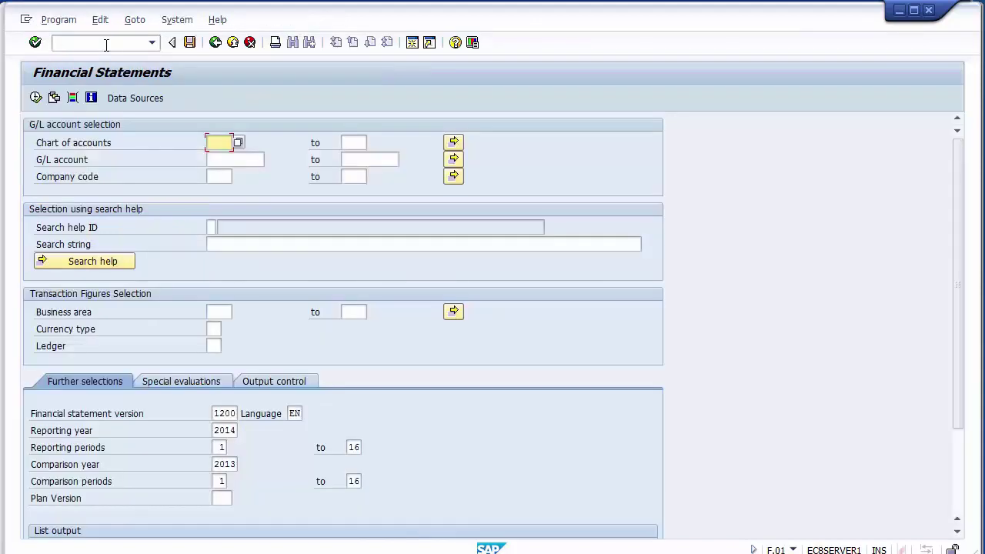
# Restrict the G/L account selection to chart of accounts 1000 and company code 1200.
pyautogui.write('1000')
pyautogui.click(223, 178)
pyautogui.write('1200')
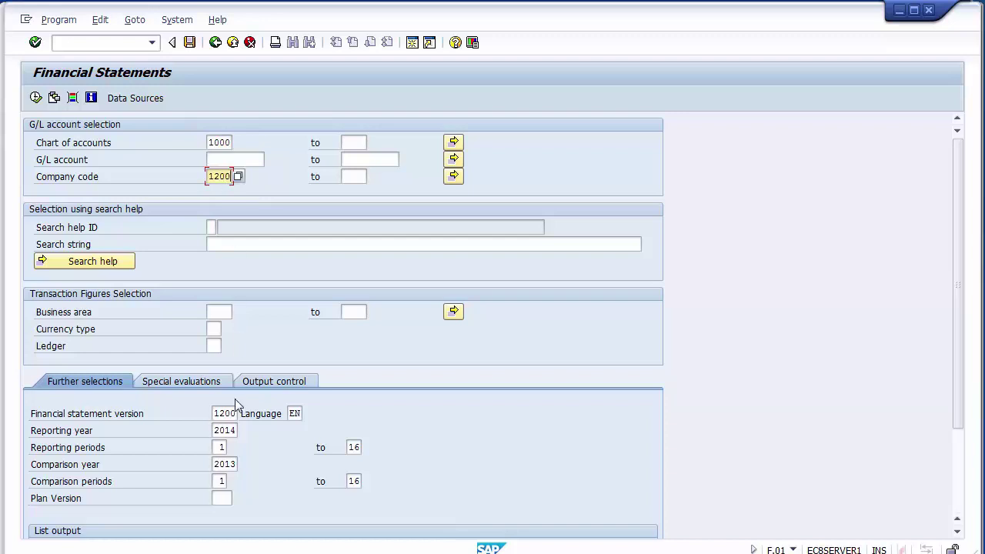
# Choose ALV Tree Control output as a structured balance list and run the financial statements report, accepting the messages.
pyautogui.scroll(-2, 954, 316)
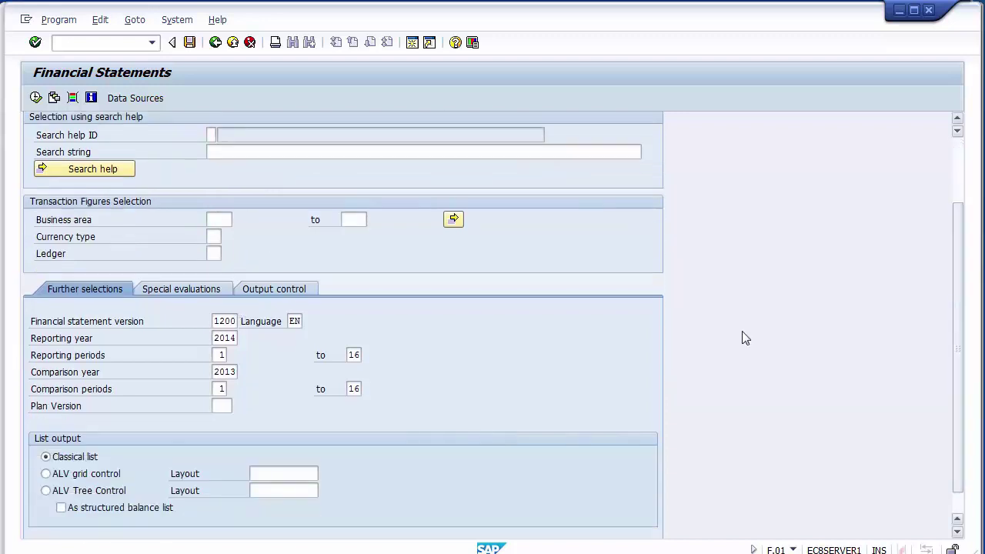
pyautogui.click(218, 339)
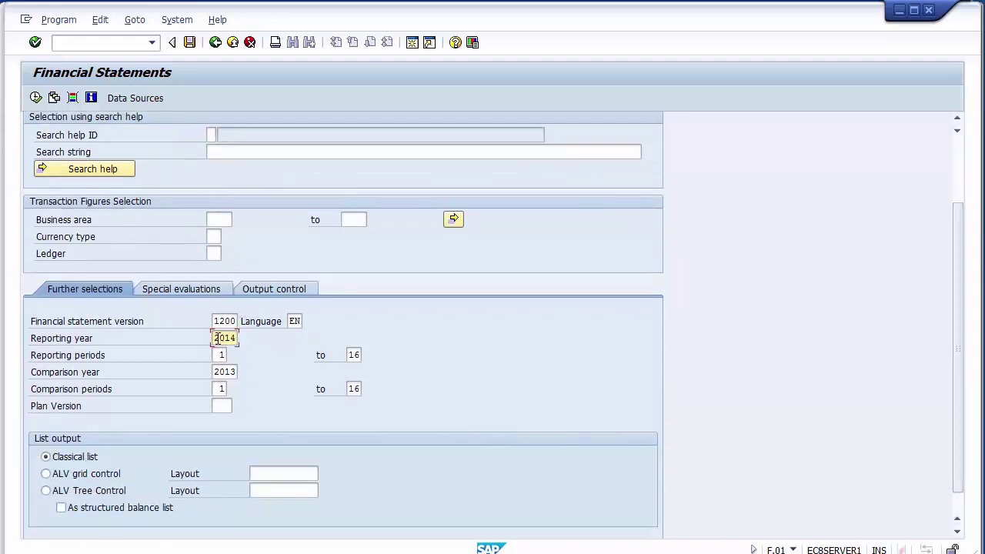
pyautogui.moveTo(218, 339); pyautogui.dragTo(238, 338)
pyautogui.click(87, 493)
pyautogui.click(36, 98)
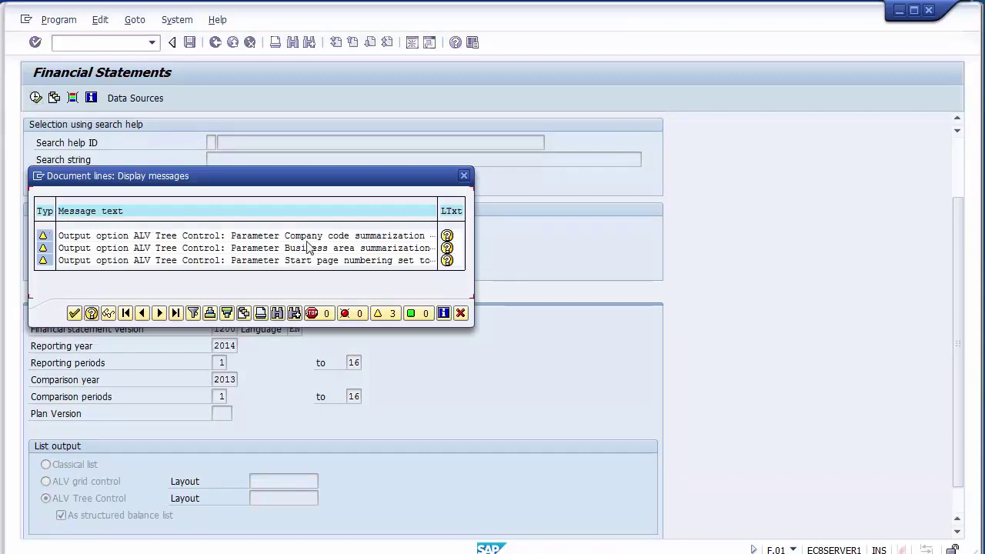
pyautogui.click(74, 314)
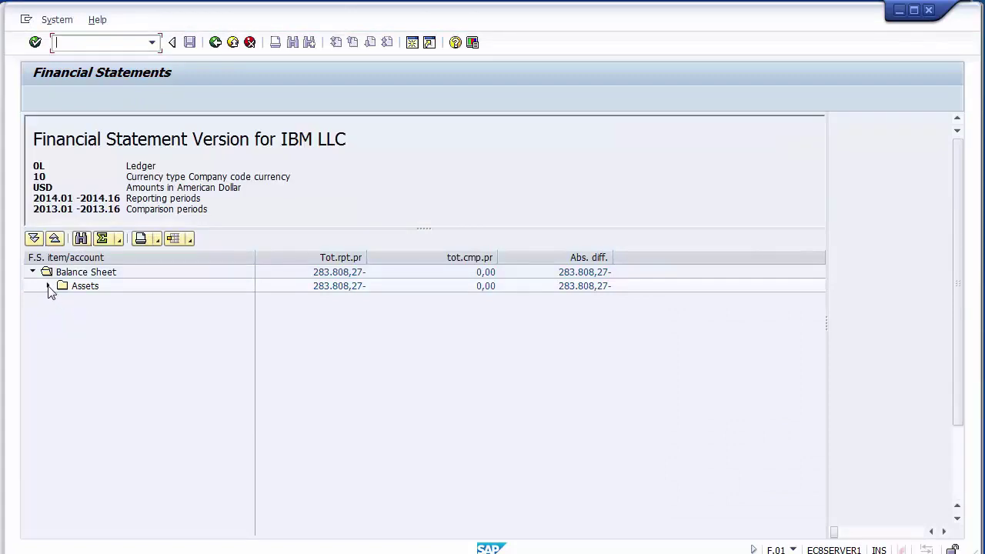
# Expand Assets and Current Assets down to the cash account under Cash & Cash Equivalent.
pyautogui.click(48, 286)
pyautogui.click(63, 299)
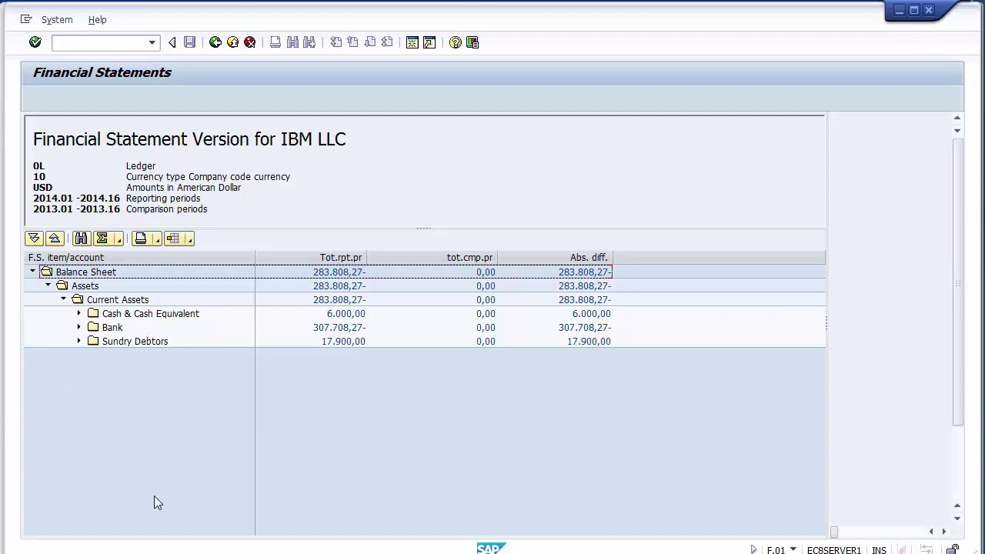
pyautogui.click(79, 313)
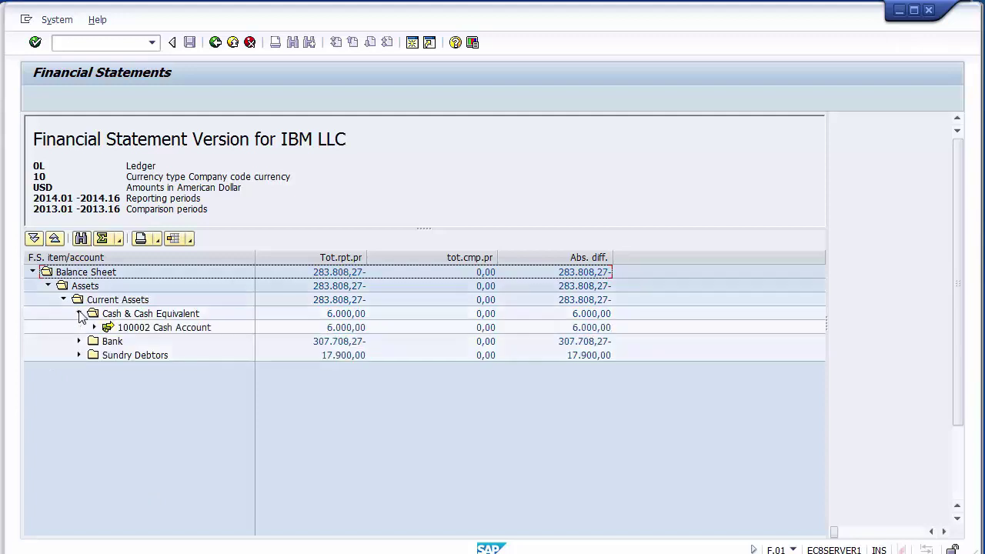
pyautogui.click(143, 314)
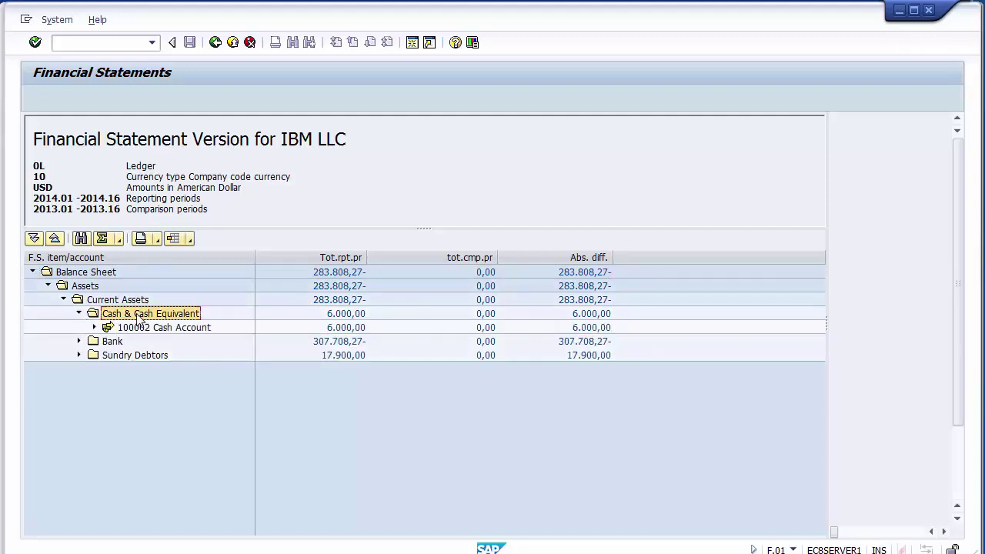
pyautogui.click(174, 328)
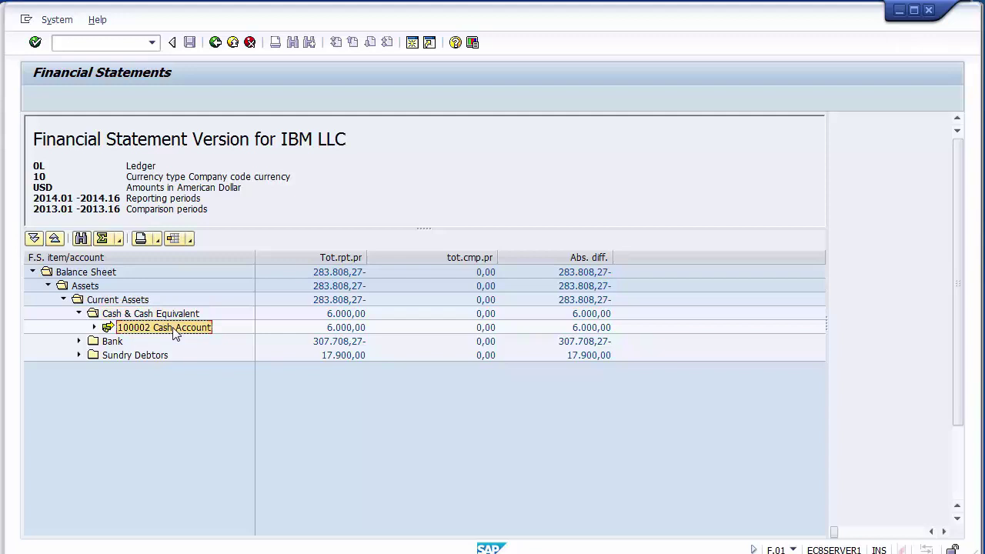
# Expand the Bank item and go through the CITIBANK and HSBC accounts listed under it.
pyautogui.click(80, 341)
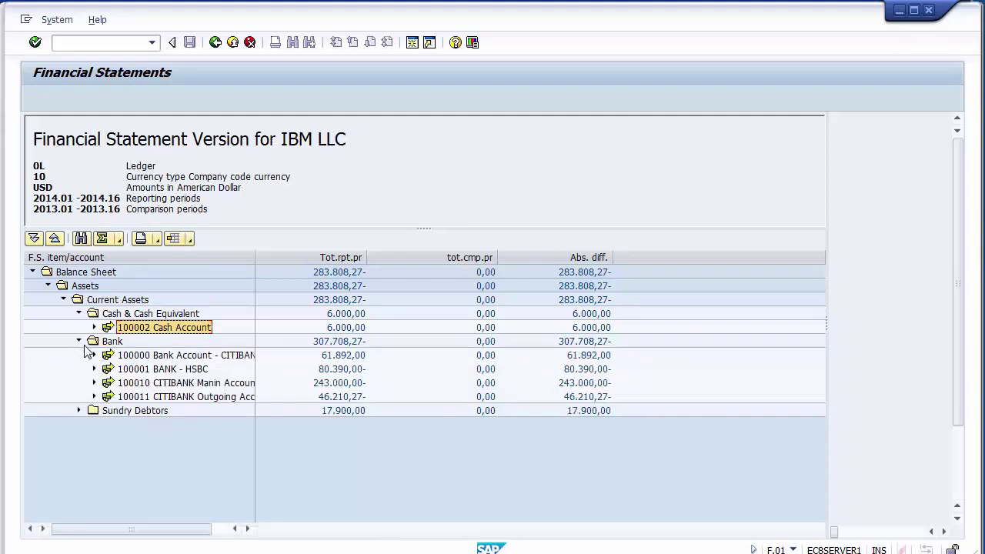
pyautogui.click(178, 356)
pyautogui.click(178, 370)
pyautogui.click(181, 383)
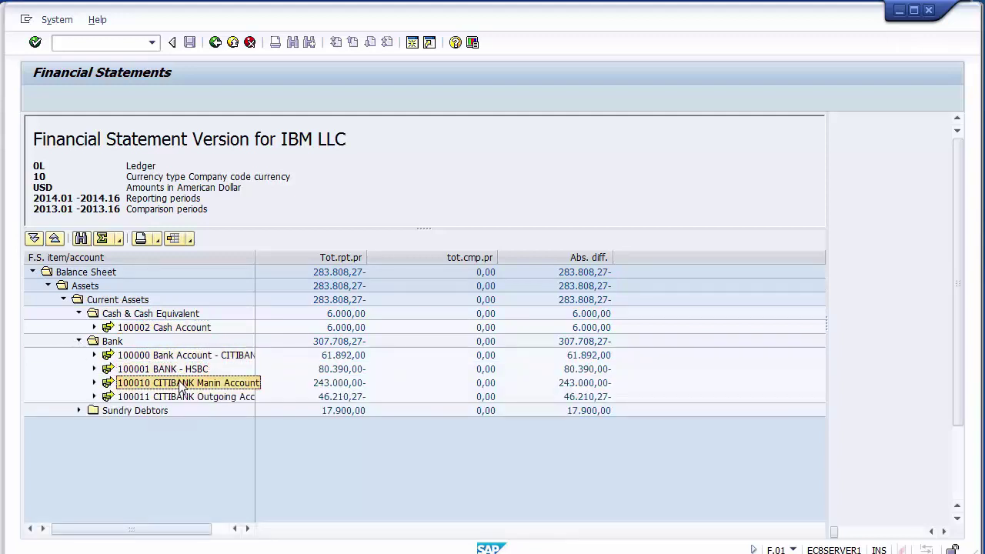
pyautogui.click(182, 397)
pyautogui.click(182, 383)
pyautogui.click(181, 369)
pyautogui.click(179, 356)
pyautogui.click(182, 383)
pyautogui.click(187, 397)
pyautogui.click(181, 383)
# Check the reporting-period amounts of the bank accounts and of the customer account under the expanded Sundry Debtors item.
pyautogui.click(342, 356)
pyautogui.click(344, 369)
pyautogui.click(345, 383)
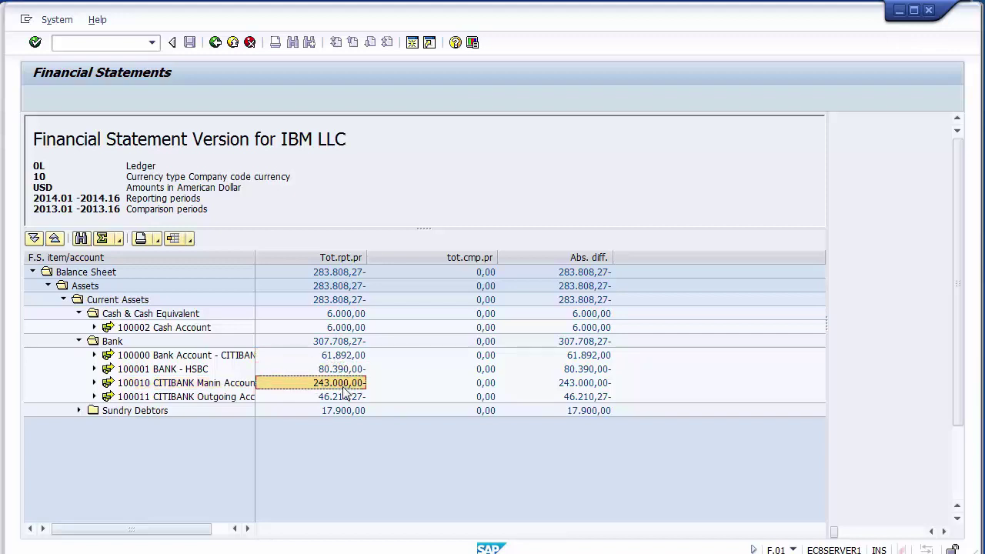
pyautogui.click(344, 396)
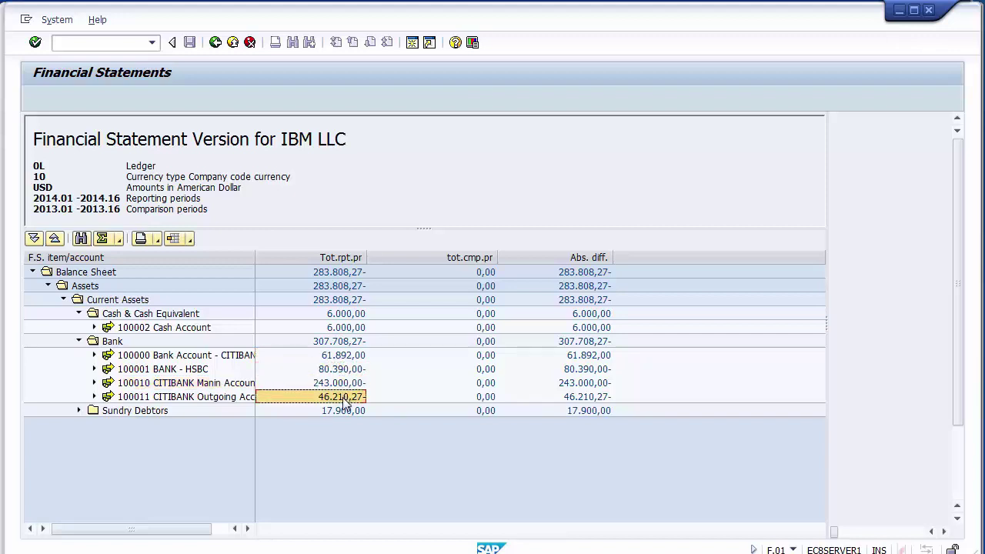
pyautogui.click(79, 410)
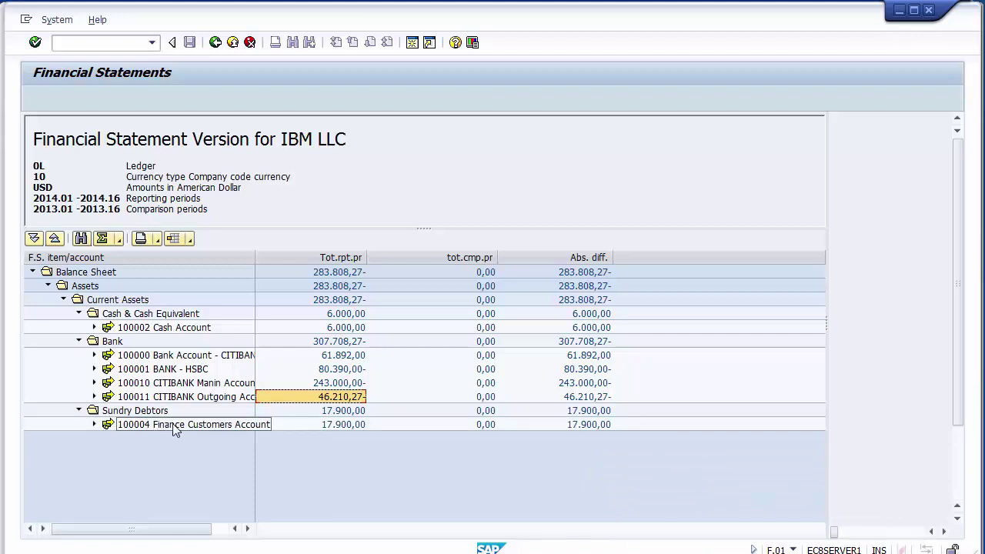
pyautogui.click(326, 428)
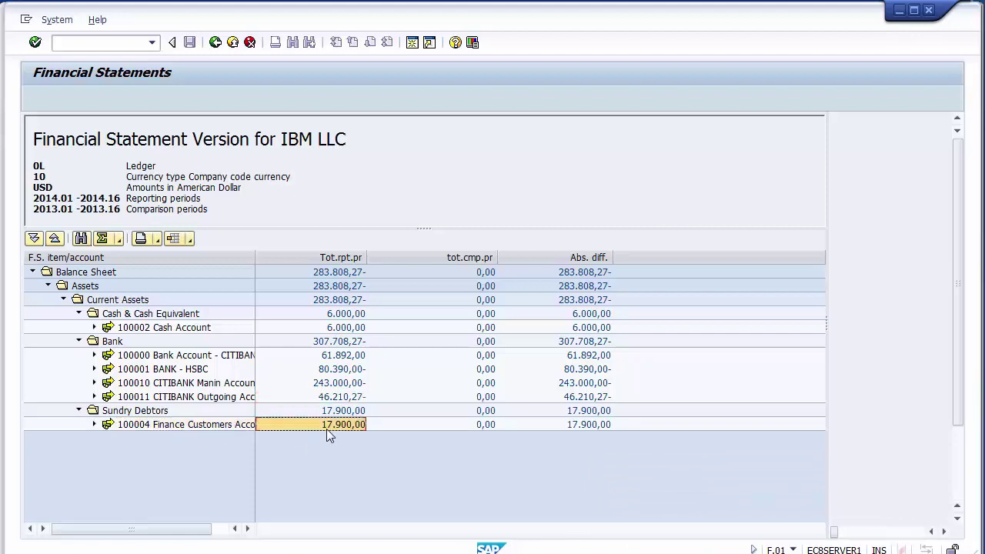
# Exit the report and switch to the PowerPoint slide to review the codes S_PL0_86000028 and S_ALR_87012284 under Helpful Reports.
pyautogui.click(231, 43)
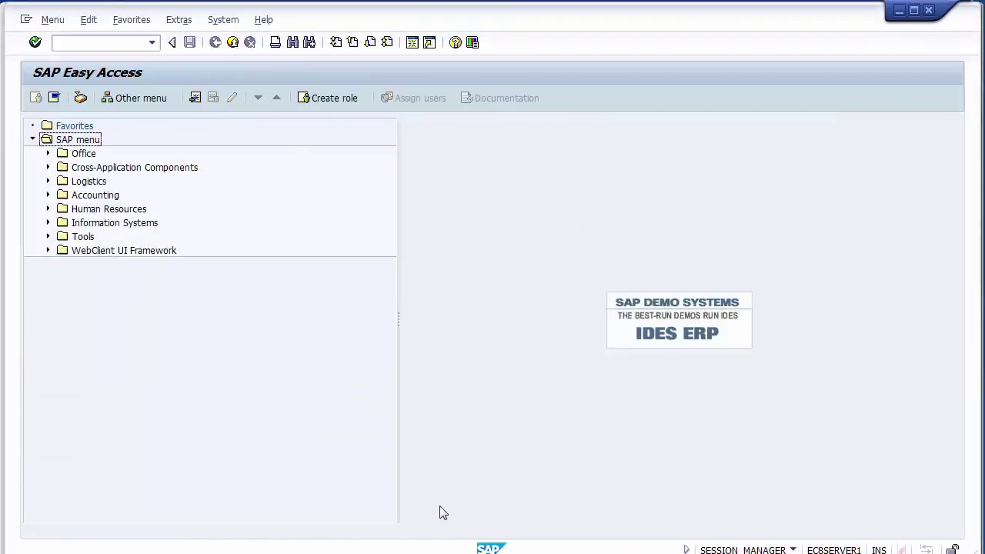
pyautogui.click(493, 545)
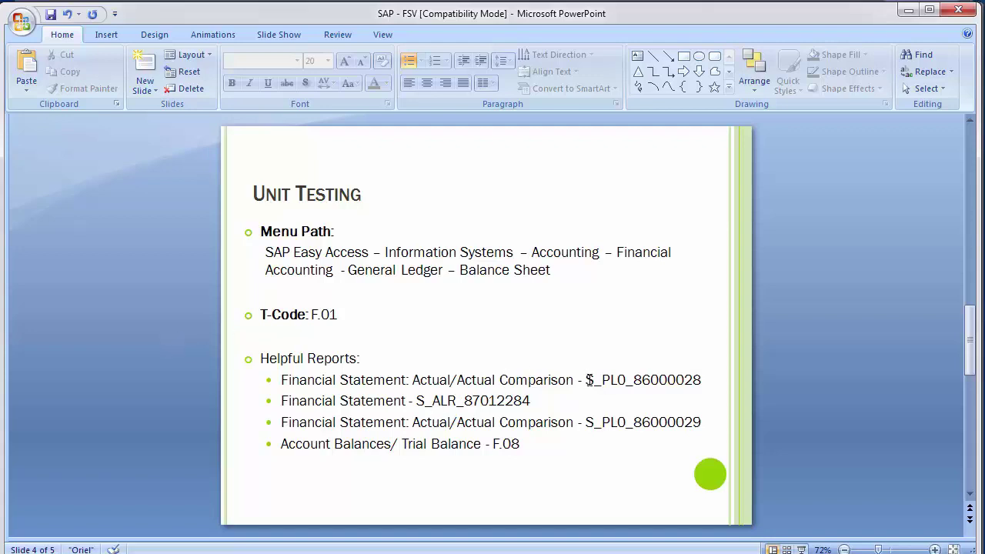
pyautogui.moveTo(588, 380); pyautogui.dragTo(704, 378)
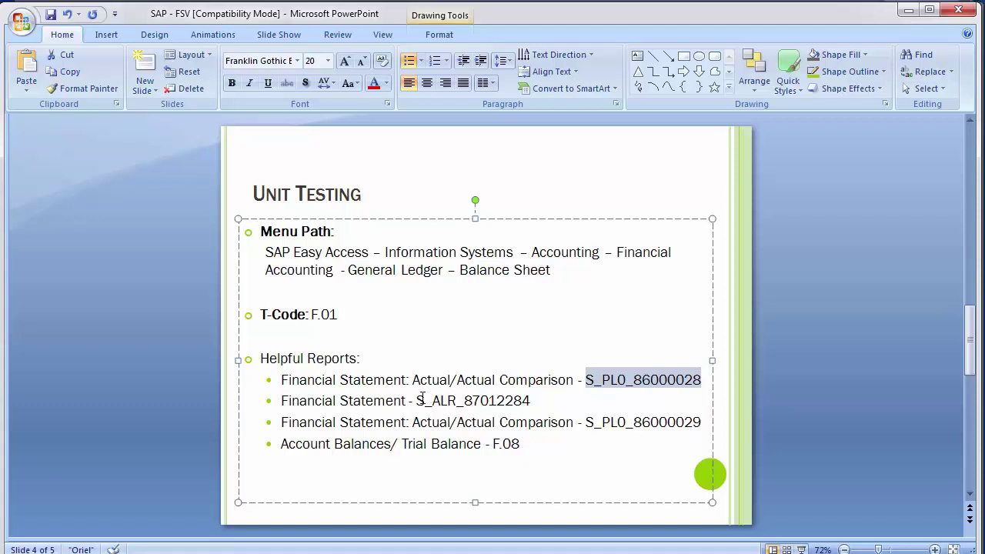
pyautogui.moveTo(417, 400); pyautogui.dragTo(538, 401)
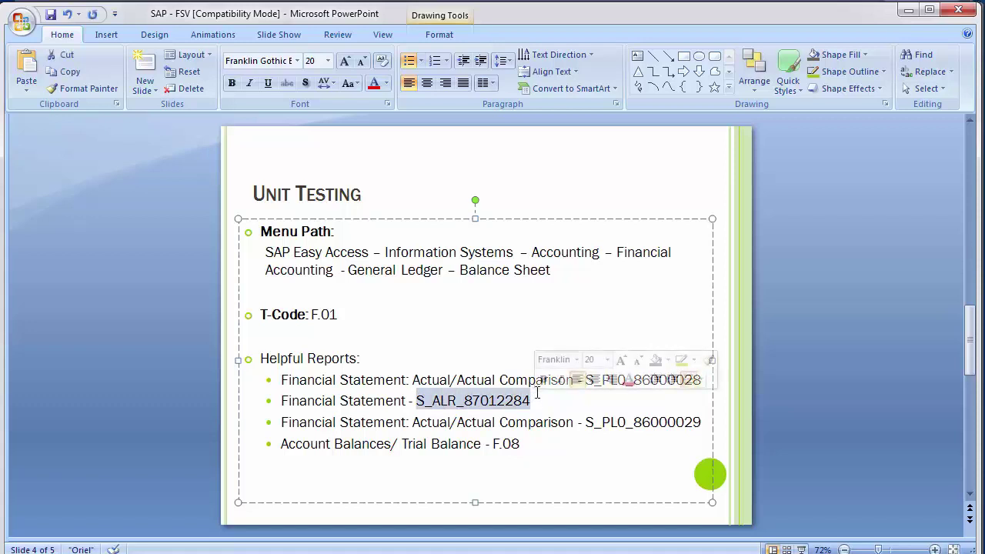
# Correct the third helpful report on the slide to read "Actual/Plan Comparison".
pyautogui.click(461, 426)
pyautogui.press('Delete')
pyautogui.press('Delete')
pyautogui.press('Delete')
pyautogui.press('Delete')
pyautogui.press('Delete')
pyautogui.press('Delete')
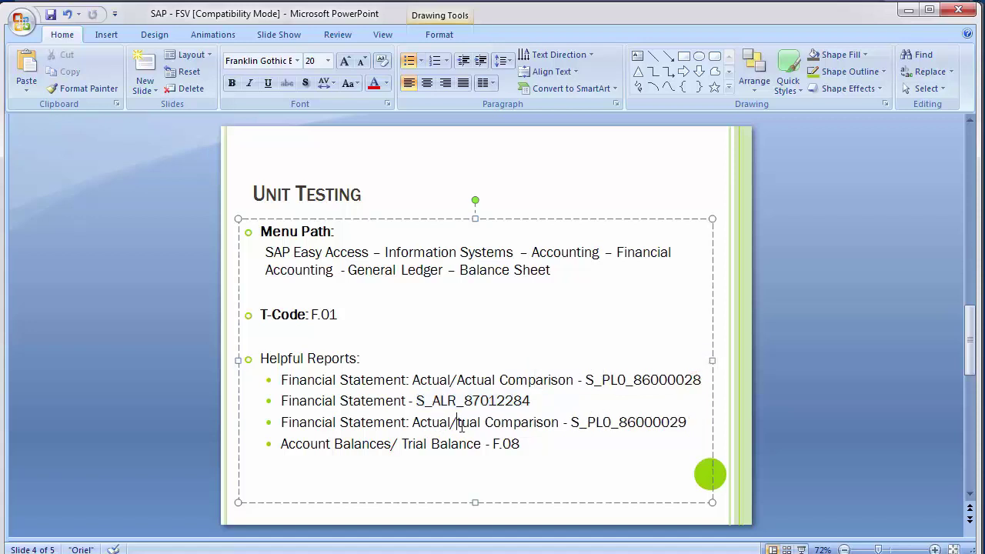
pyautogui.write('Plan')
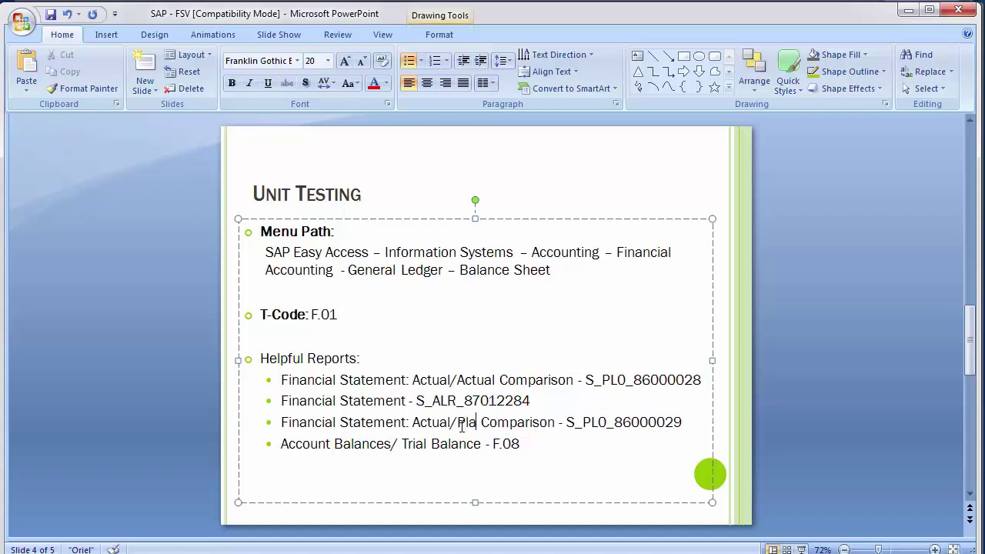
pyautogui.click(532, 444)
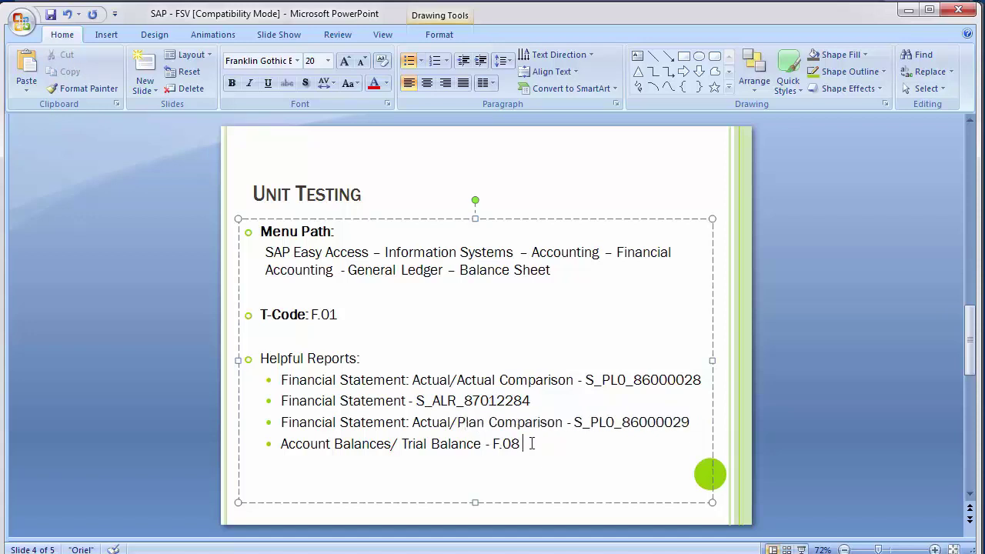
# Copy the code S_PL0_86000028 from the slide and run it as a transaction in SAP.
pyautogui.click(585, 379)
pyautogui.moveTo(585, 380); pyautogui.dragTo(701, 380)
pyautogui.hotkey('ctrl', 'c')
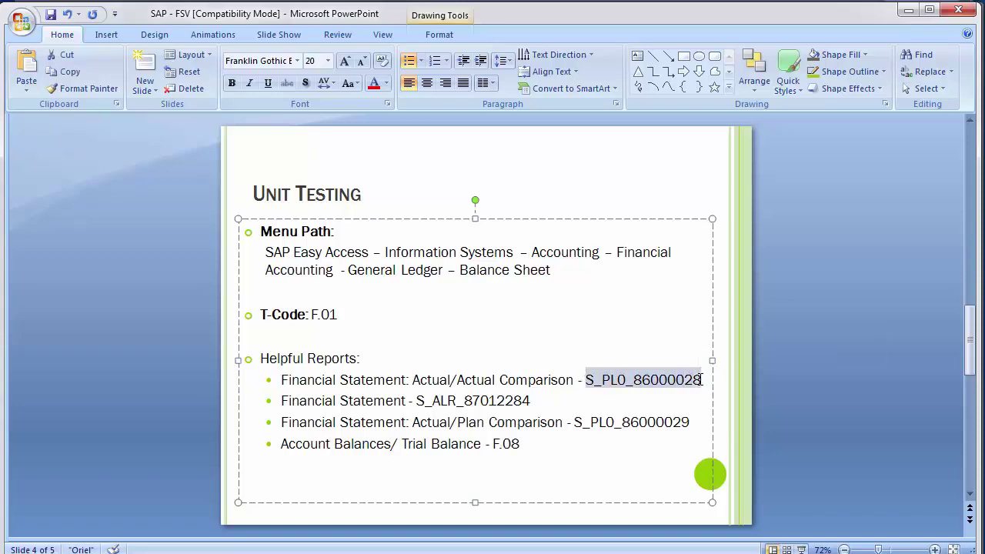
pyautogui.hotkey('alt', 'Tab')
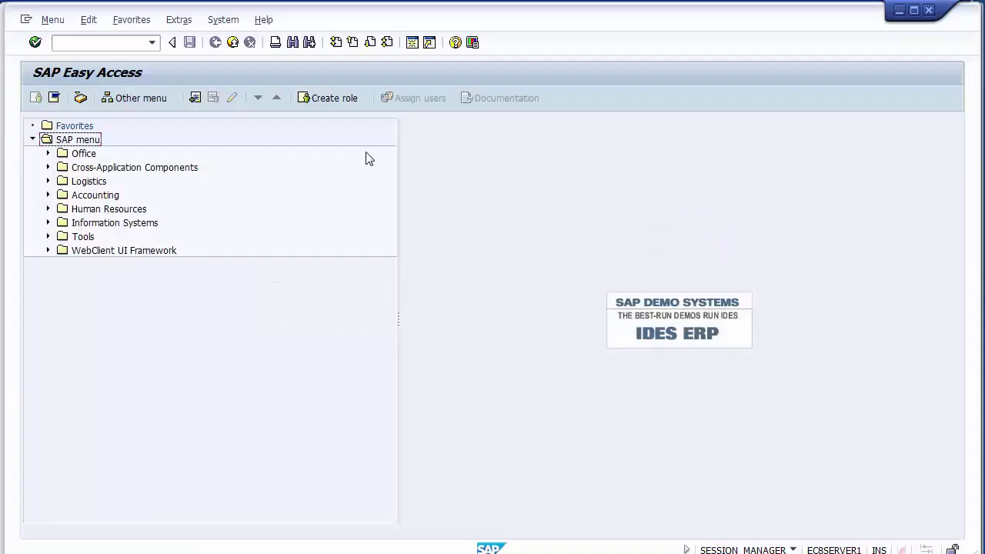
pyautogui.click(134, 44)
pyautogui.hotkey('ctrl', 'v')
pyautogui.press('Return')
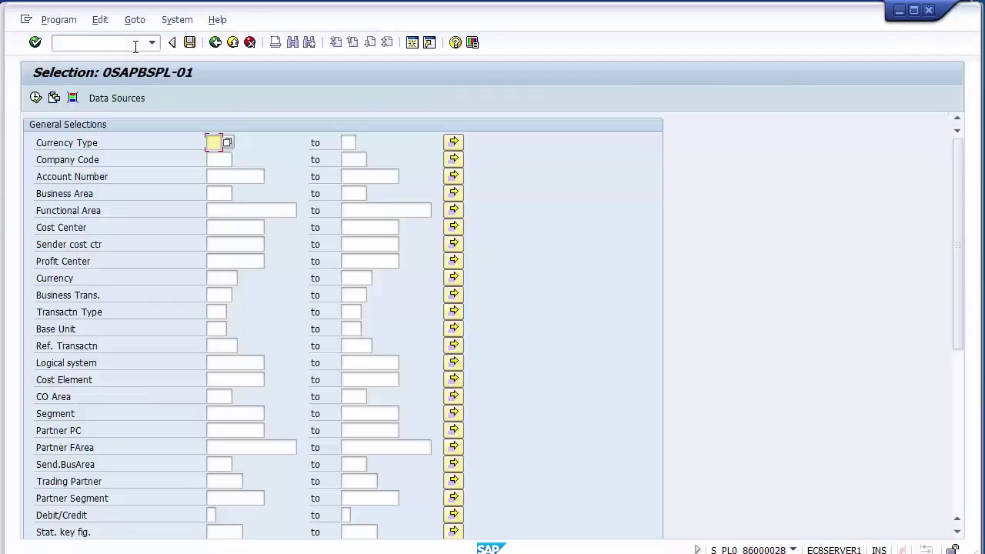
# Enter currency type 00 and company code 1200 in the general selections.
pyautogui.write('00')
pyautogui.press('Tab')
pyautogui.write('1200')
pyautogui.press('Tab')
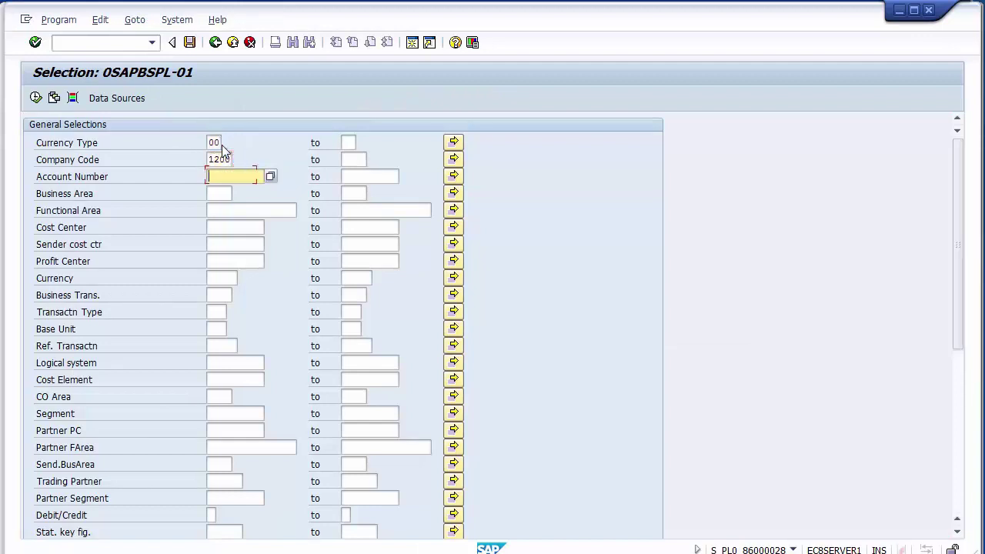
pyautogui.scroll(-5, 222, 149)
pyautogui.scroll(5, 221, 148)
pyautogui.click(217, 194)
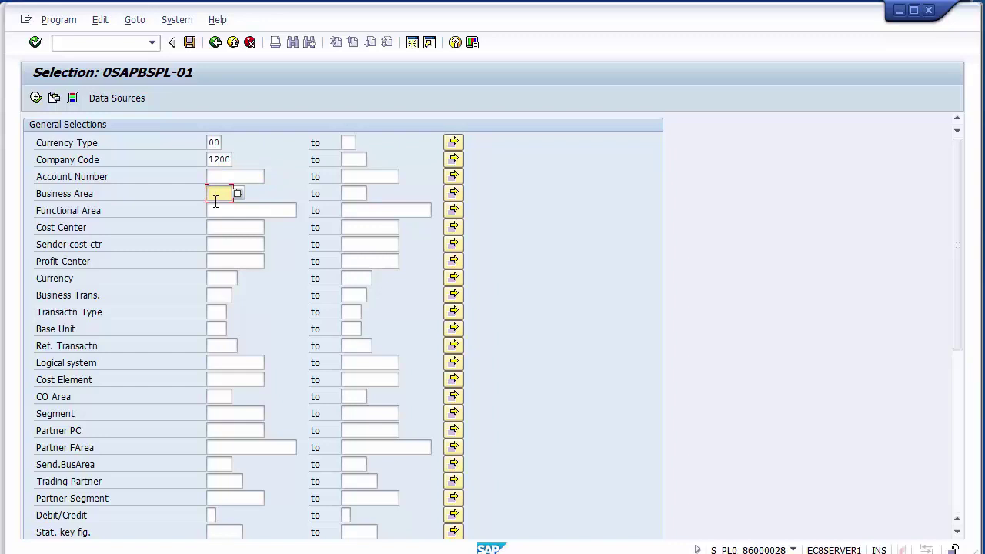
pyautogui.click(80, 266)
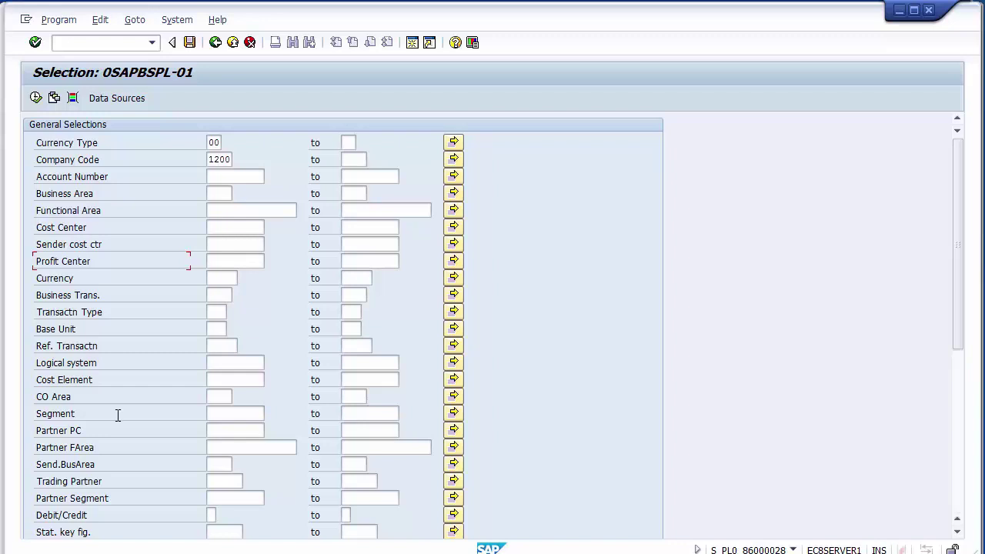
# Set the FIS Annual Rep.Struc in the report selections to 1200.
pyautogui.scroll(-5, 118, 415)
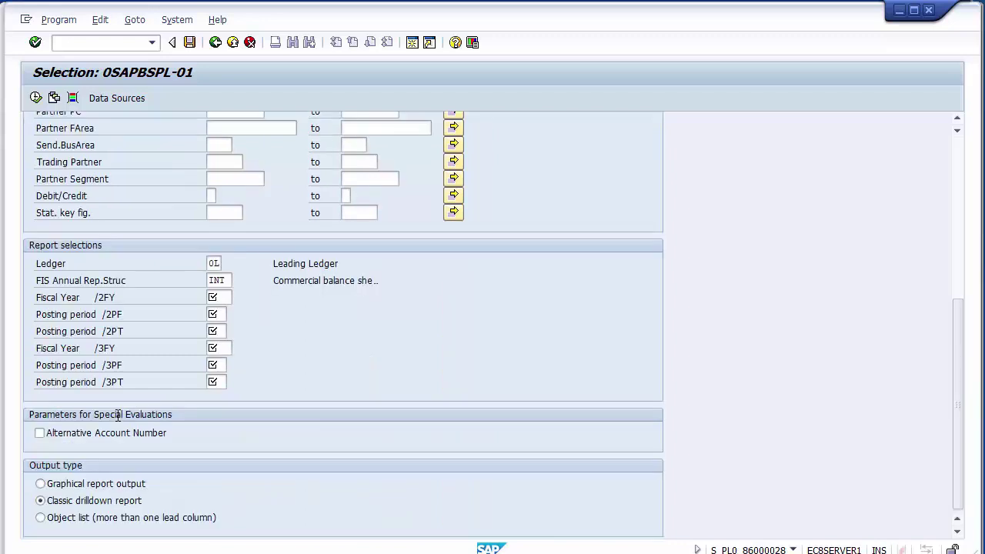
pyautogui.click(228, 280)
pyautogui.press('BackSpace')
pyautogui.press('BackSpace')
pyautogui.press('BackSpace')
pyautogui.press('Down')
pyautogui.press('Return')
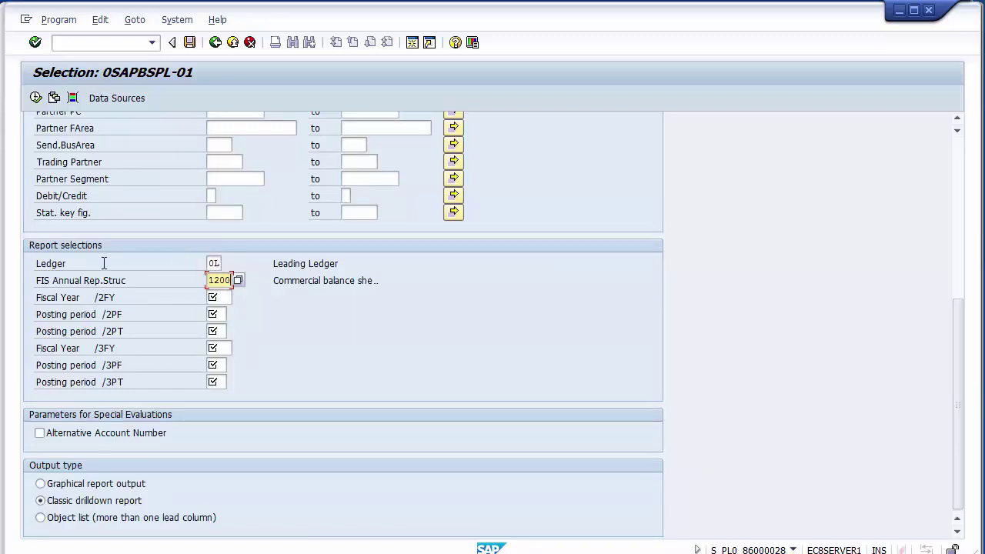
# Clear the FIS Annual Rep.Struc and reselect version 1200, Financial Statement Version for IBM LLC, from its value list.
pyautogui.click(209, 263)
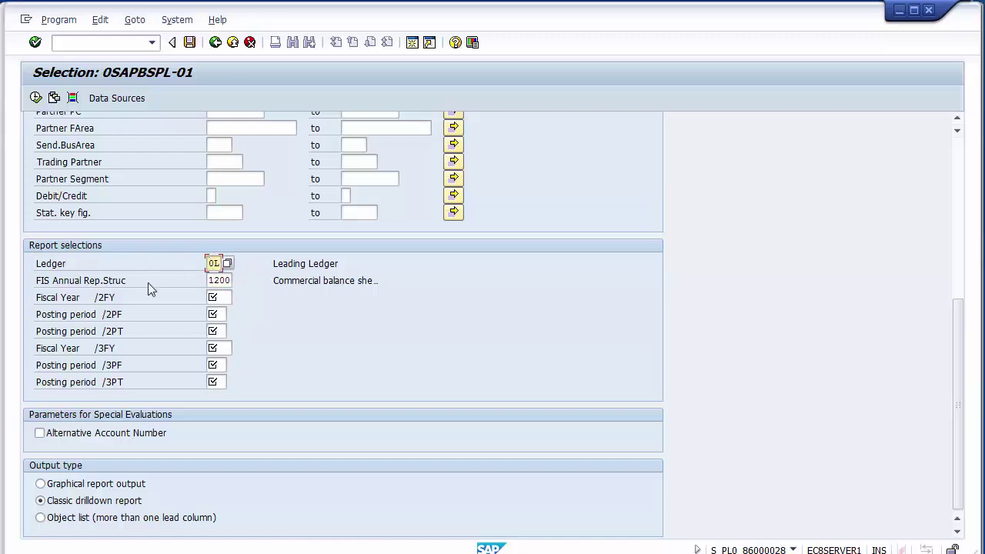
pyautogui.click(211, 280)
pyautogui.doubleClick(213, 281)
pyautogui.press('Delete')
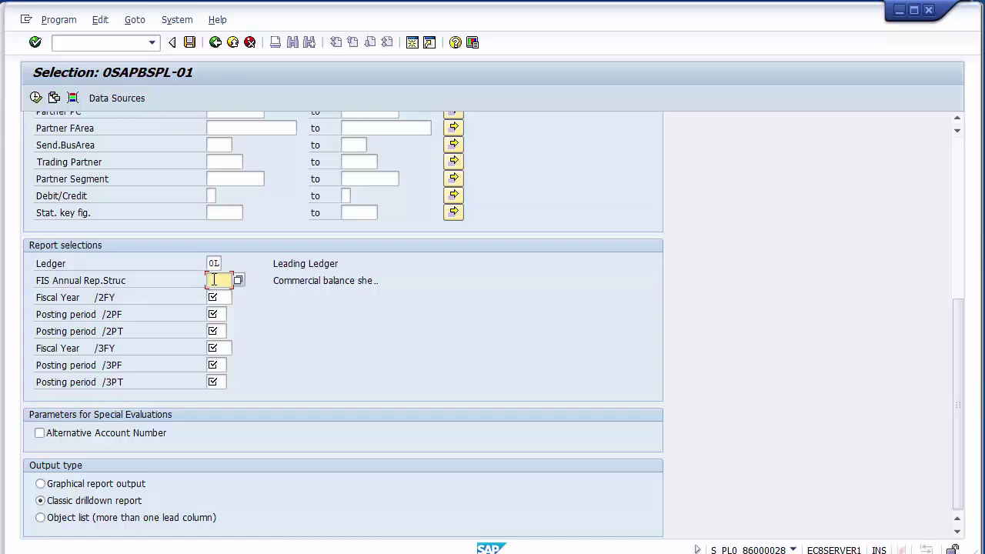
pyautogui.press('F4')
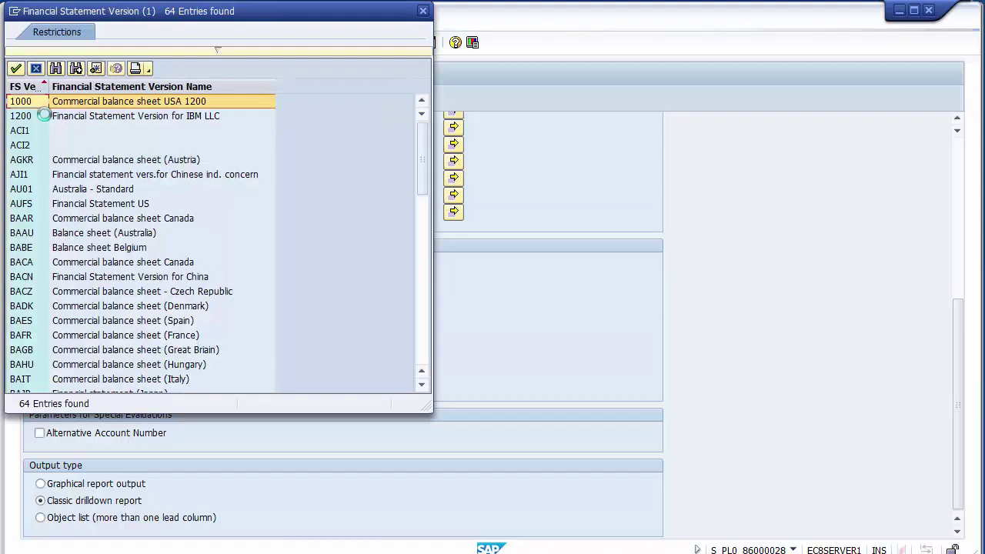
pyautogui.click(28, 118)
pyautogui.doubleClick(28, 117)
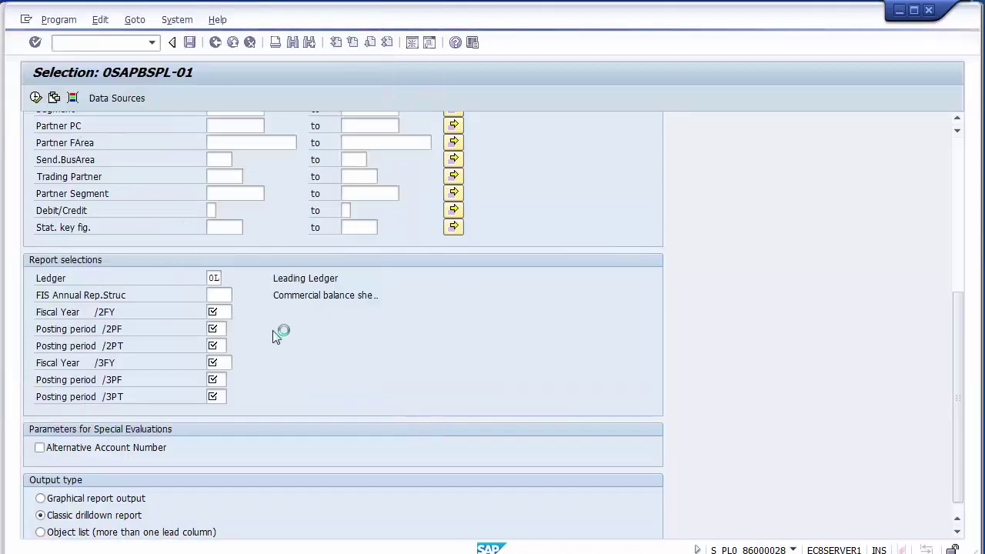
# Set Fiscal Year /2FY to 2014 with posting periods /2PF 01 and /2PT 12.
pyautogui.click(225, 312)
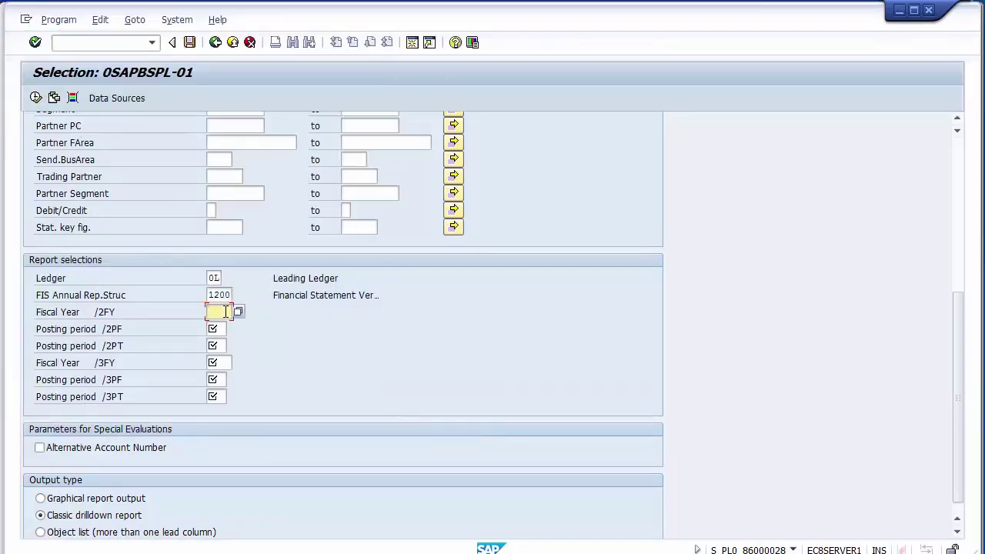
pyautogui.write('2014')
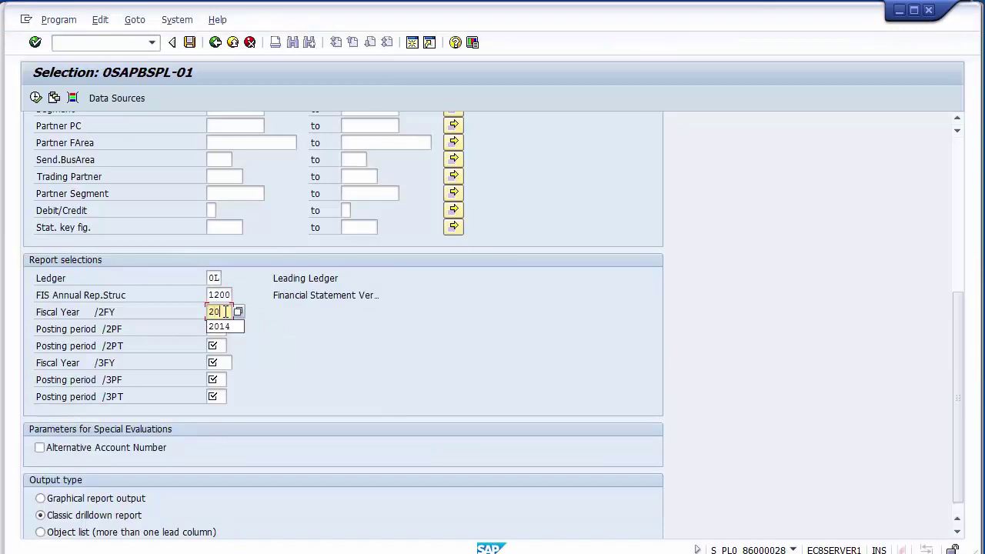
pyautogui.press('Tab')
pyautogui.write('01')
pyautogui.press('Tab')
pyautogui.write('12')
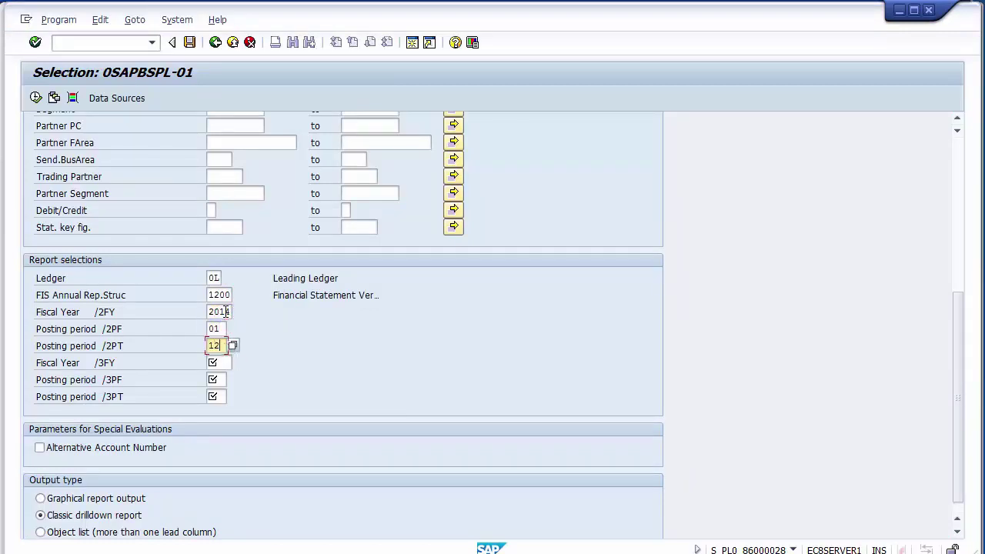
# Set Fiscal Year /3FY to 2013 with posting periods /3PF 01 and /3PT 12.
pyautogui.press('Tab')
pyautogui.write('2')
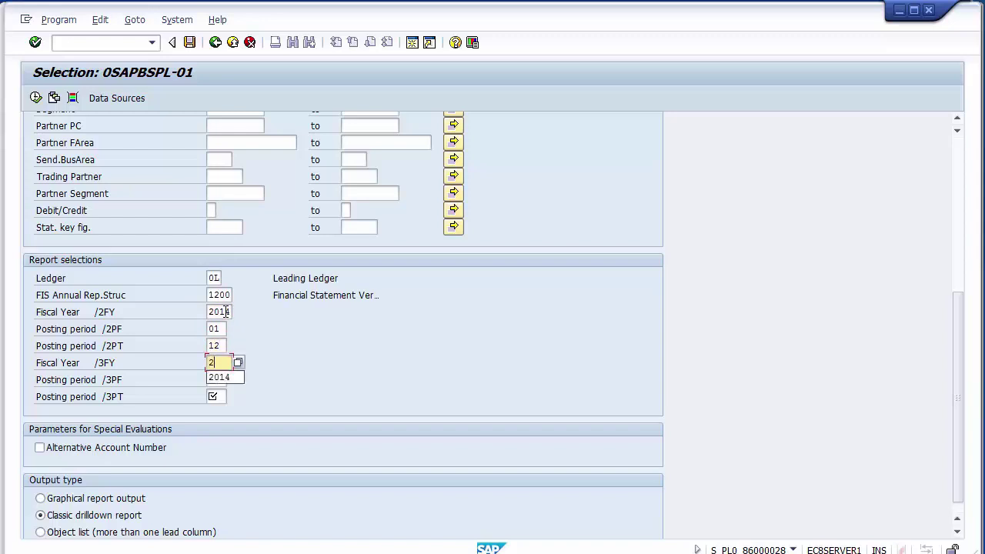
pyautogui.write('013')
pyautogui.press('Tab')
pyautogui.write('01')
pyautogui.press('Tab')
pyautogui.write('12')
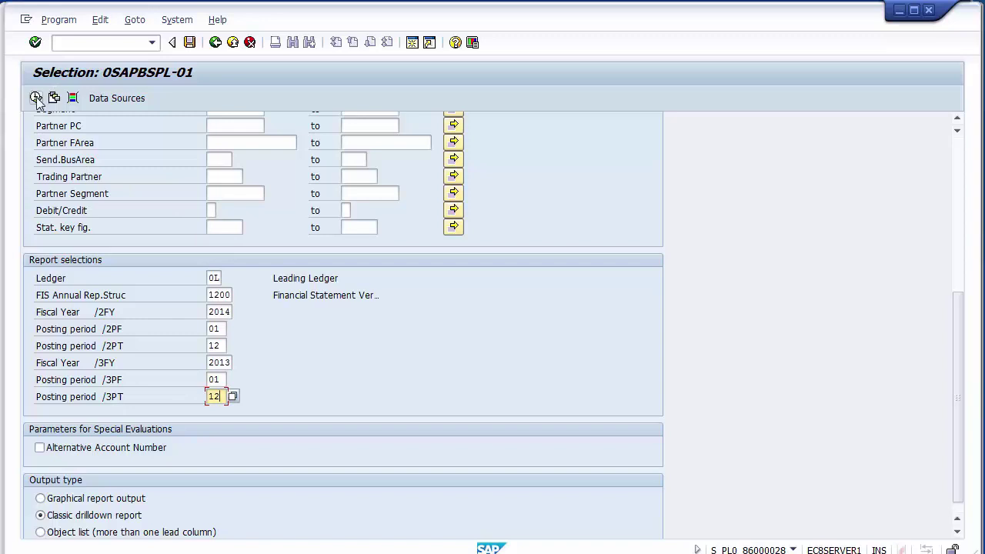
# Run the actual/actual comparison report, try the Financial Statement Version for IBM LLC node, and leave the hotspot documentation.
pyautogui.click(35, 97)
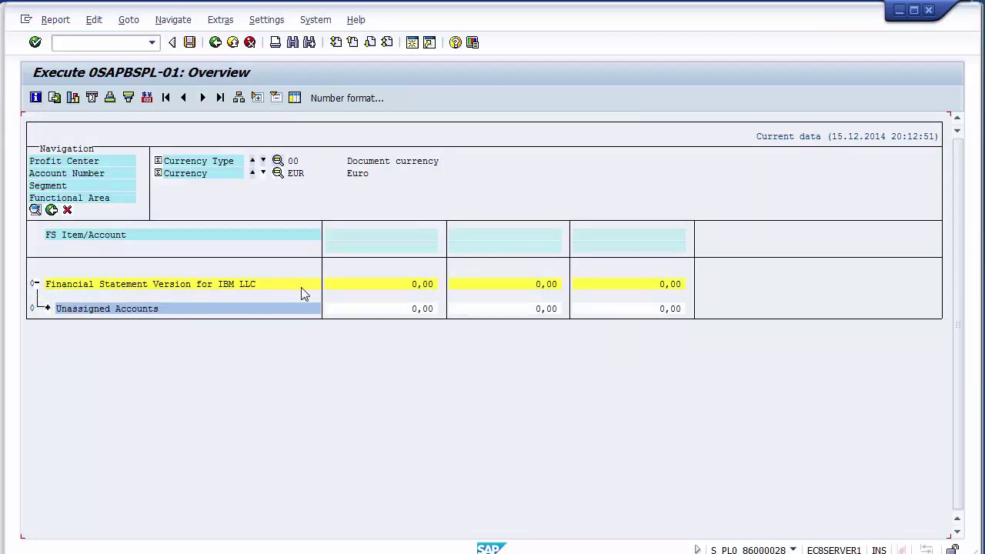
pyautogui.click(35, 285)
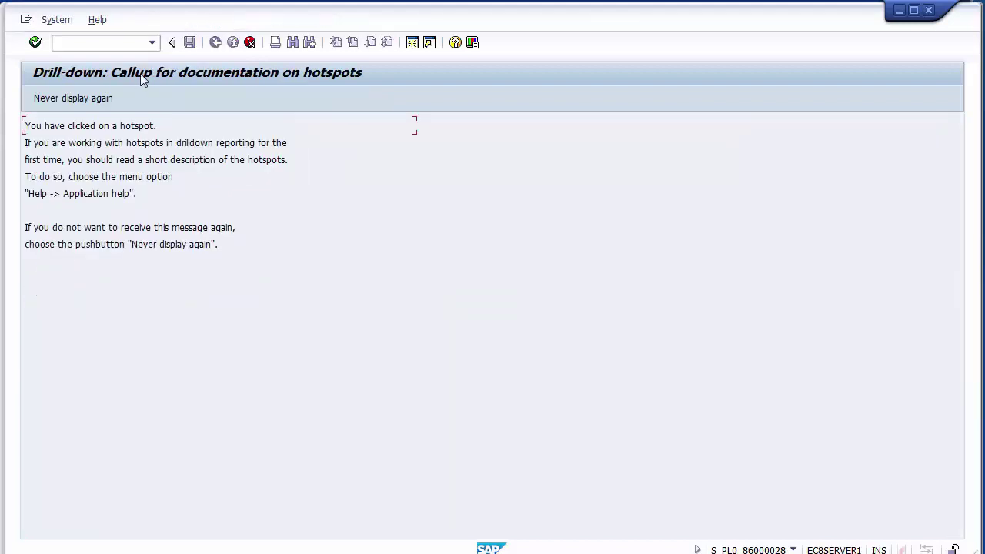
pyautogui.click(249, 42)
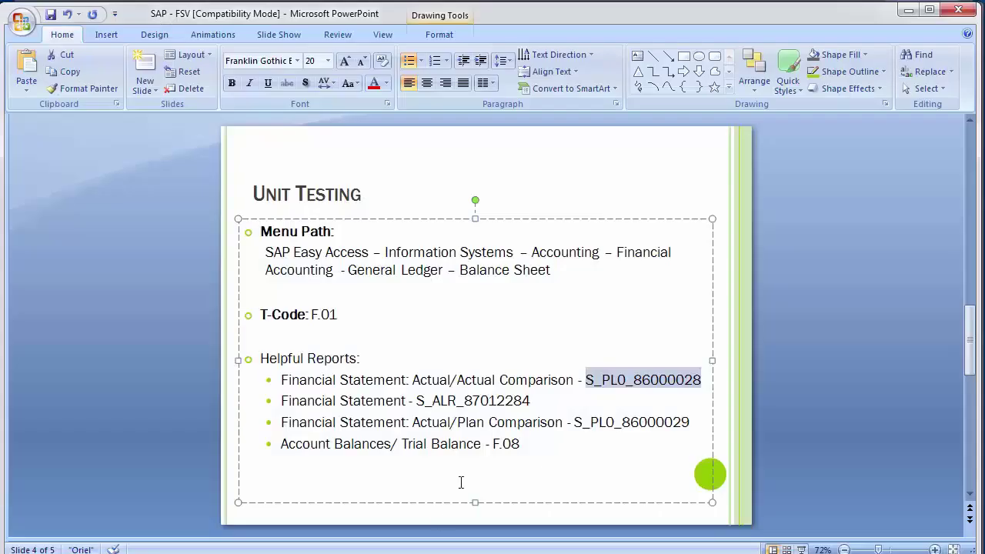
# Copy the code S_ALR_87012284 from the PowerPoint slide and run it as a new transaction in SAP.
pyautogui.moveTo(417, 401); pyautogui.dragTo(533, 401)
pyautogui.hotkey('ctrl', 'c')
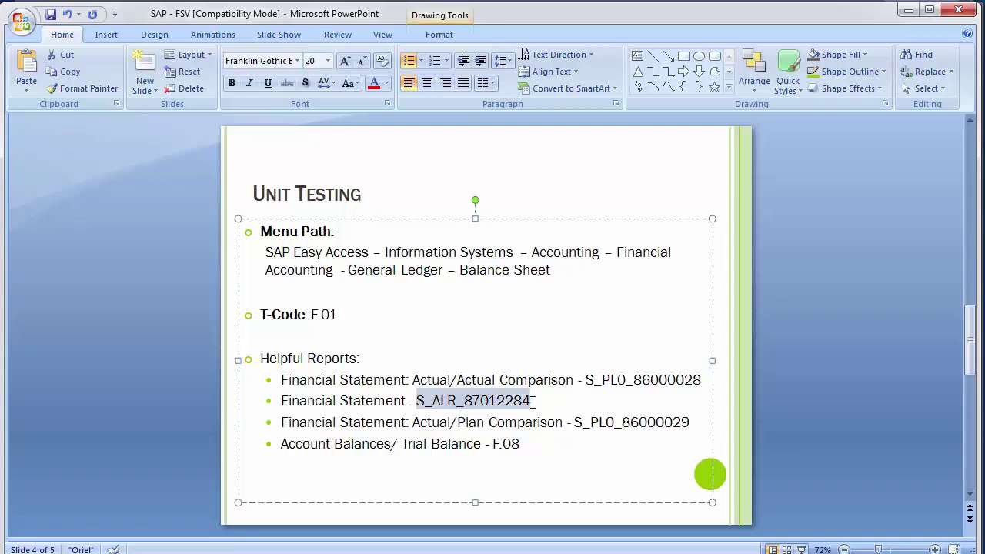
pyautogui.hotkey('alt', 'Tab')
pyautogui.click(90, 46)
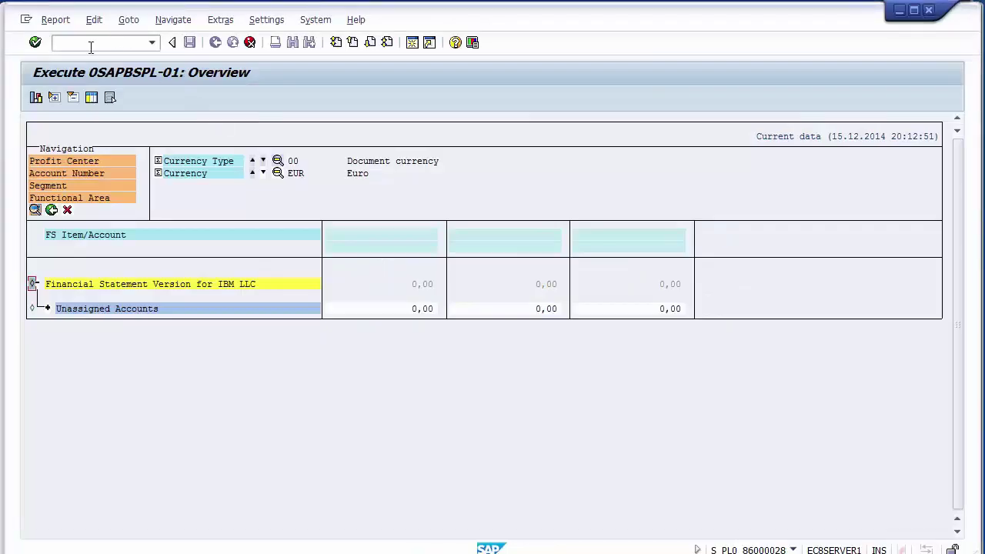
pyautogui.write('/n')
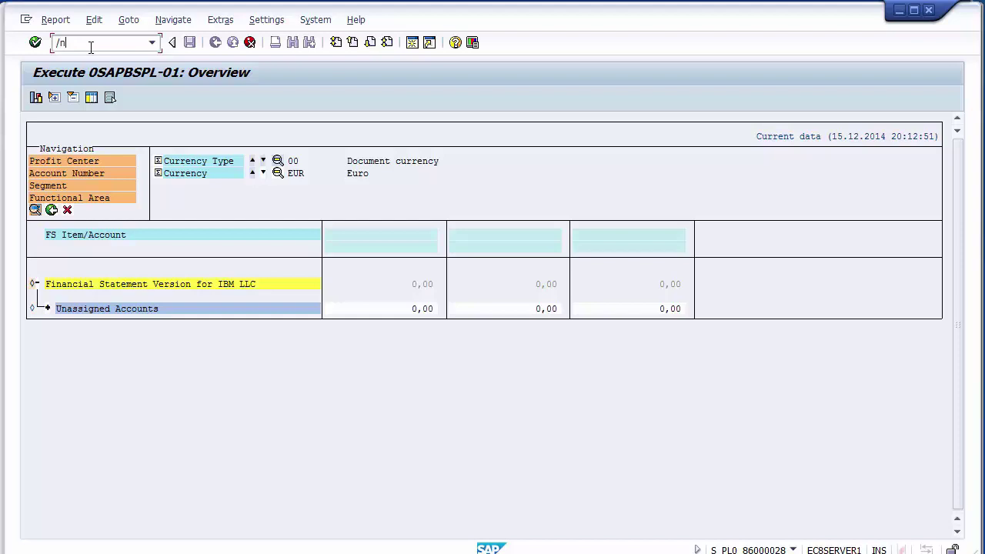
pyautogui.hotkey('ctrl', 'v')
pyautogui.press('Return')
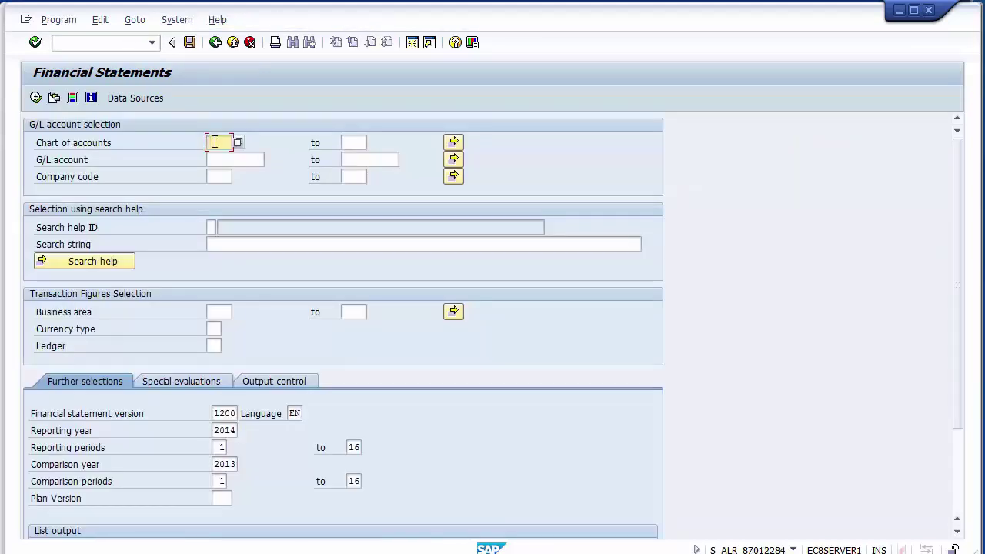
# Enter chart of accounts 1000 and company code 1200 in the G/L account selection.
pyautogui.write('1000')
pyautogui.press('Tab')
pyautogui.press('Tab')
pyautogui.write('1200')
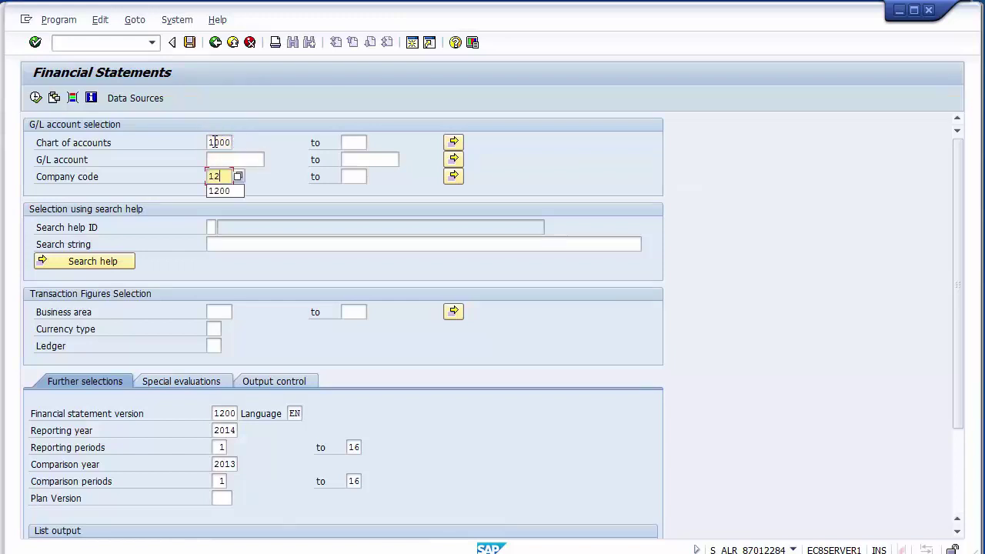
# Set the list output to ALV Tree Control as a structured balance list and run the report, acknowledging the messages.
pyautogui.click(230, 431)
pyautogui.click(231, 464)
pyautogui.click(226, 481)
pyautogui.scroll(-3, 228, 481)
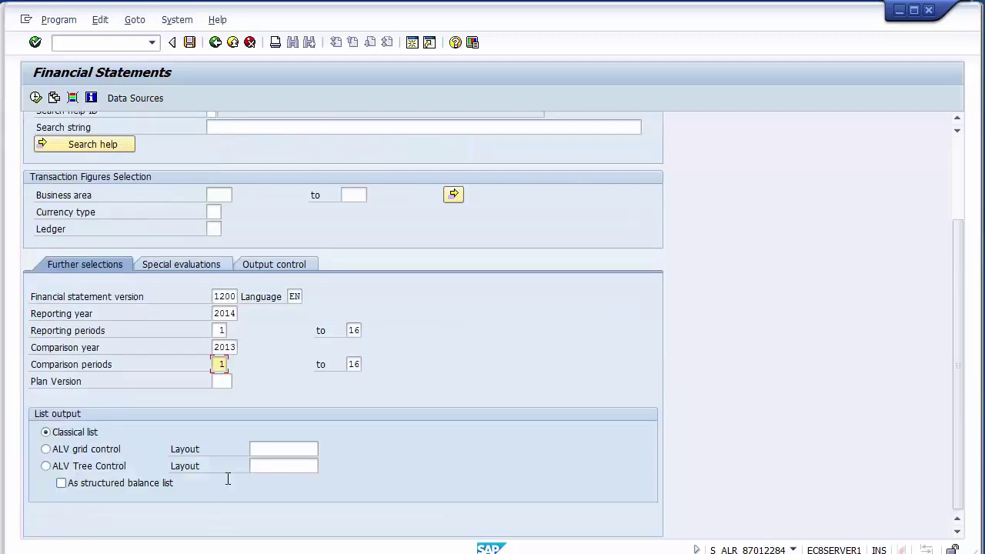
pyautogui.click(90, 472)
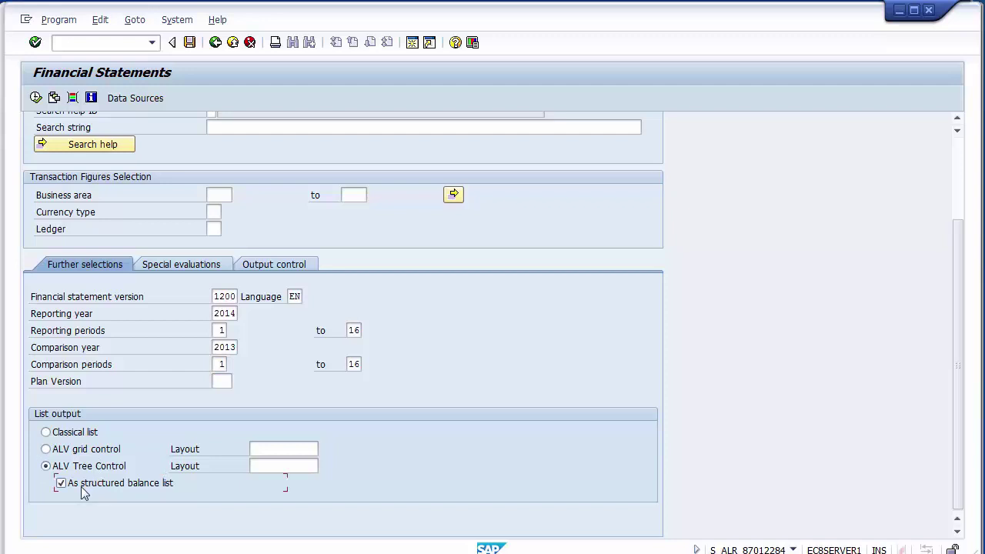
pyautogui.click(36, 98)
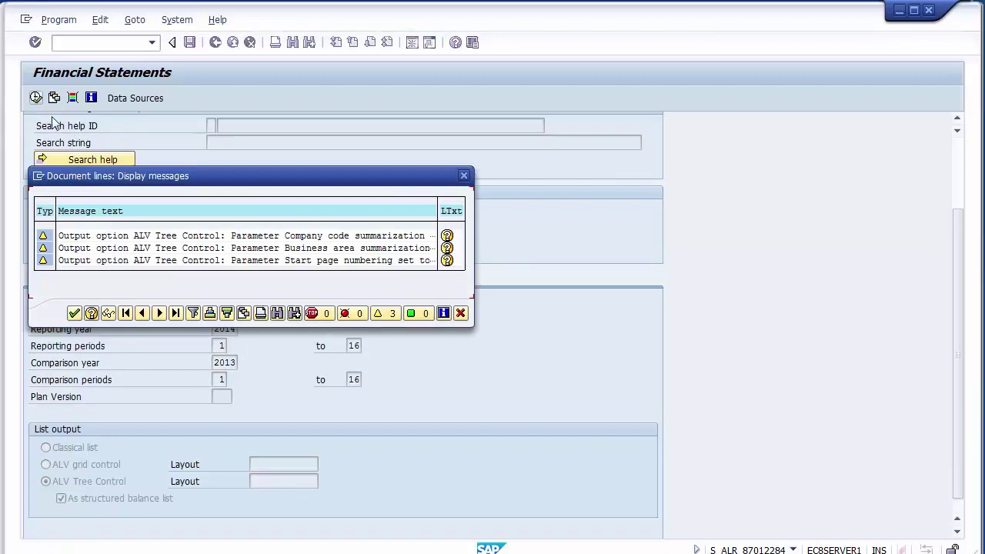
pyautogui.click(74, 313)
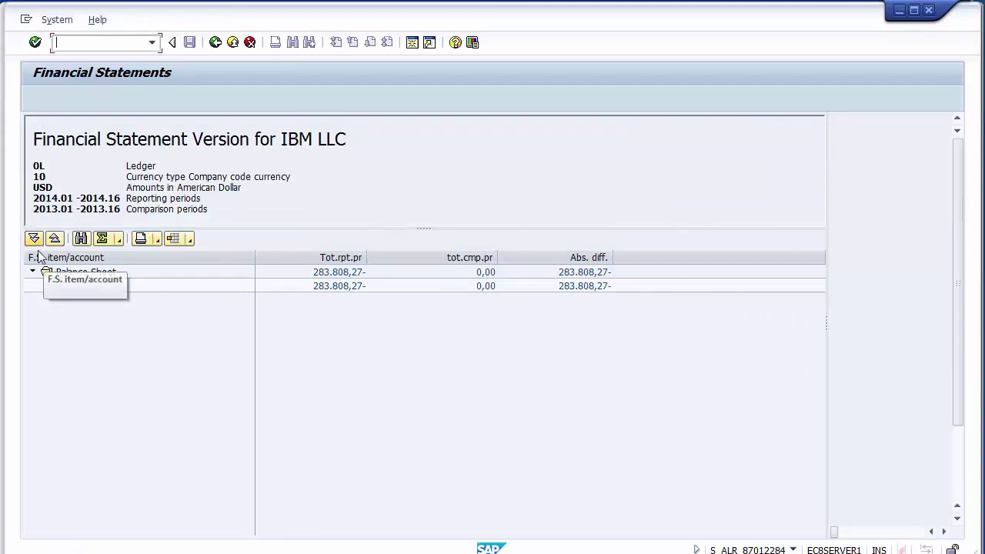
# Expand Assets, Current Assets, Cash & Cash Equivalent, Bank and Sundry Debtors to examine their accounts, and exit the report.
pyautogui.click(160, 346)
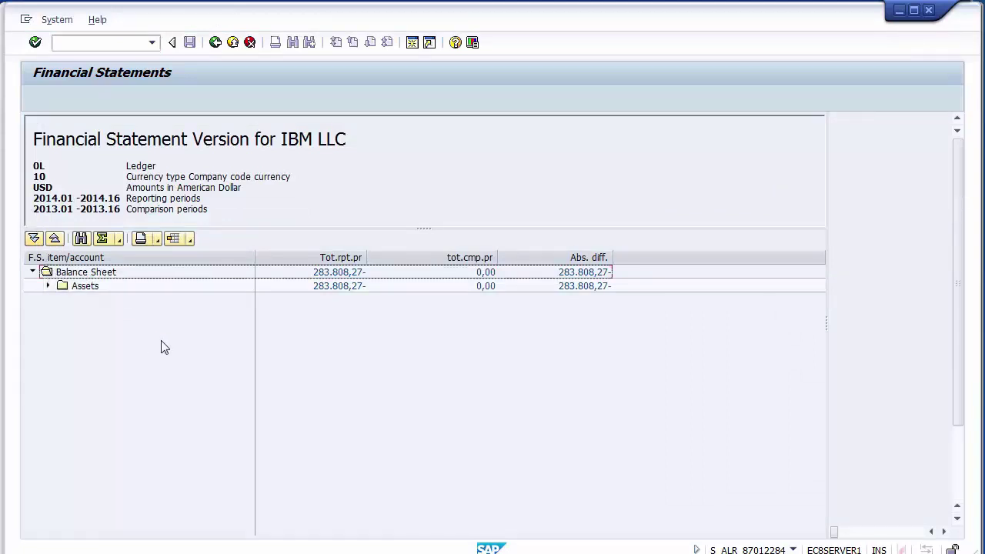
pyautogui.click(48, 285)
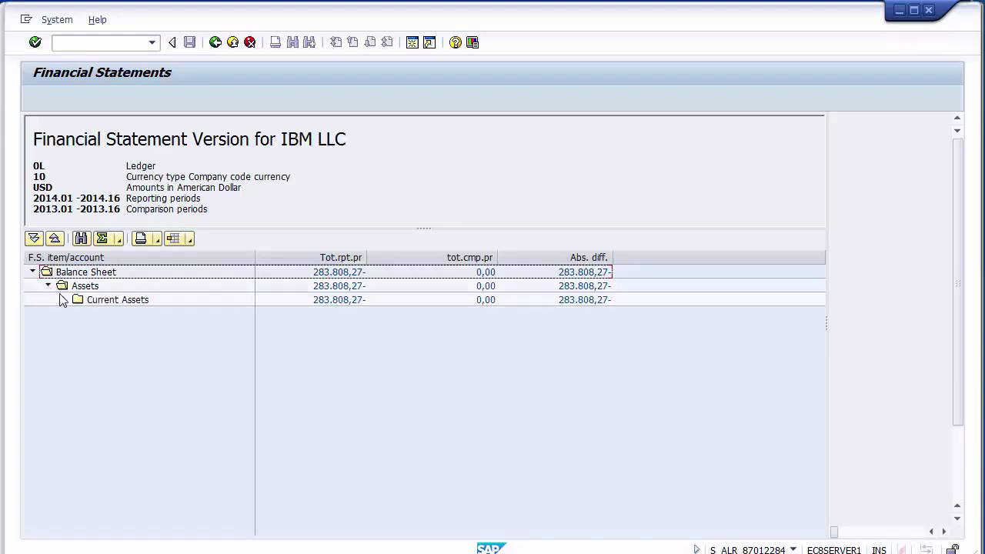
pyautogui.click(63, 300)
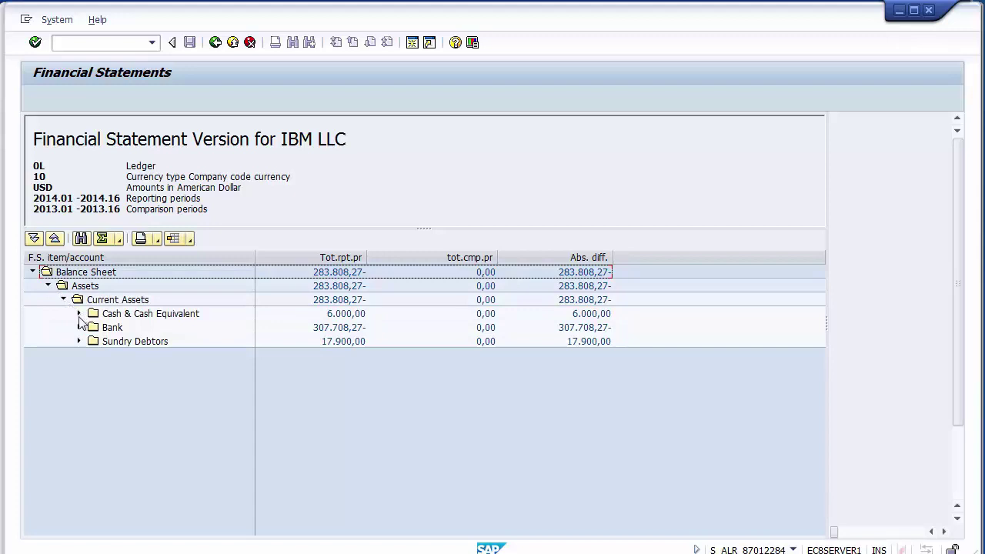
pyautogui.click(120, 303)
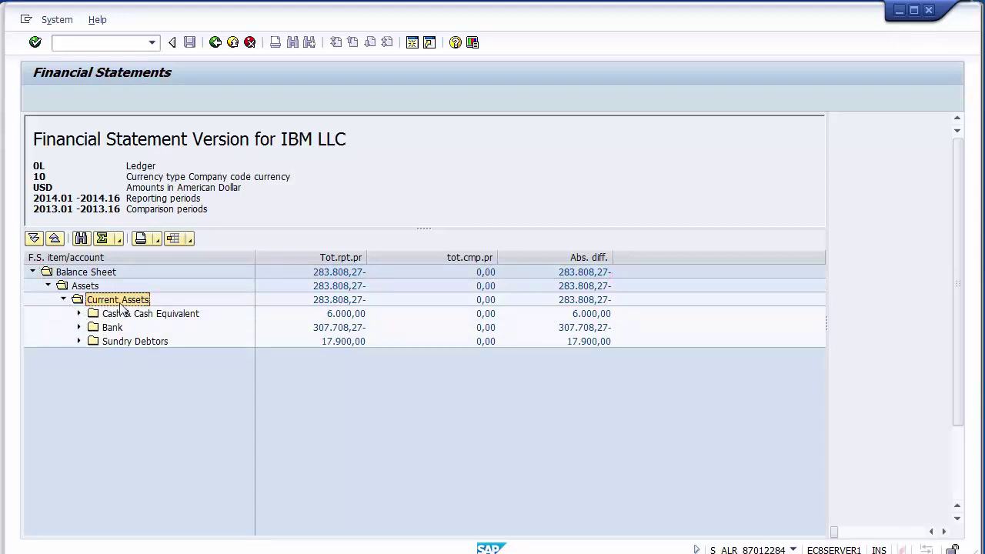
pyautogui.click(314, 304)
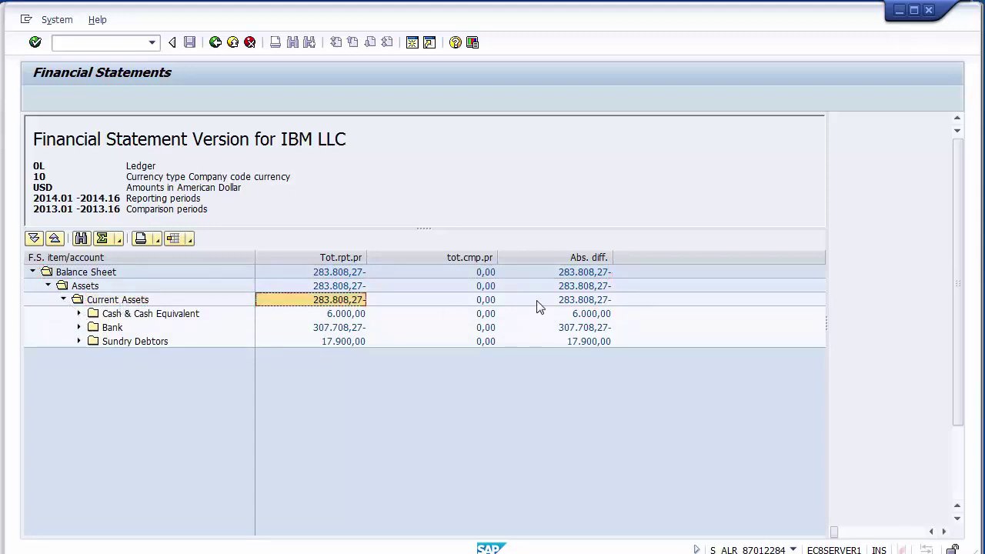
pyautogui.click(79, 313)
pyautogui.click(78, 341)
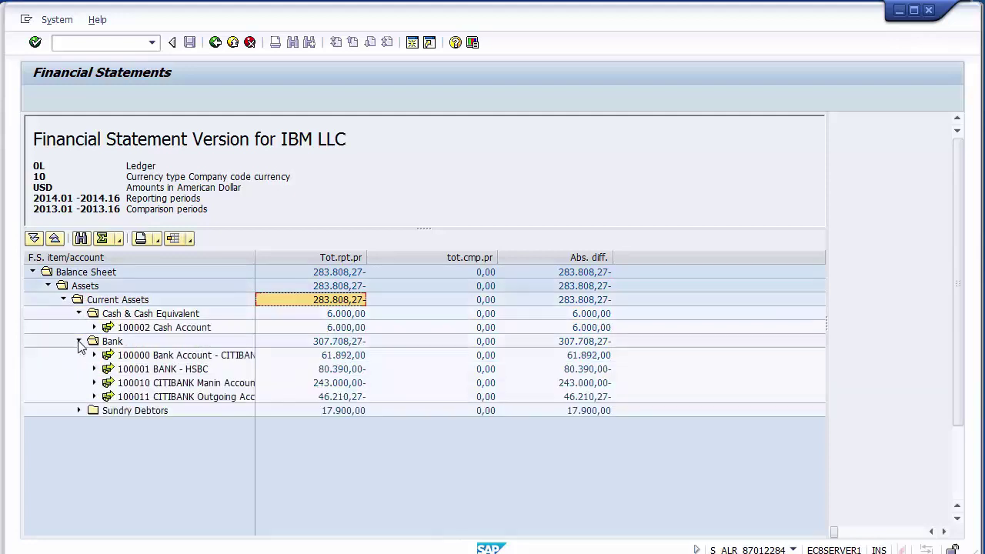
pyautogui.click(78, 410)
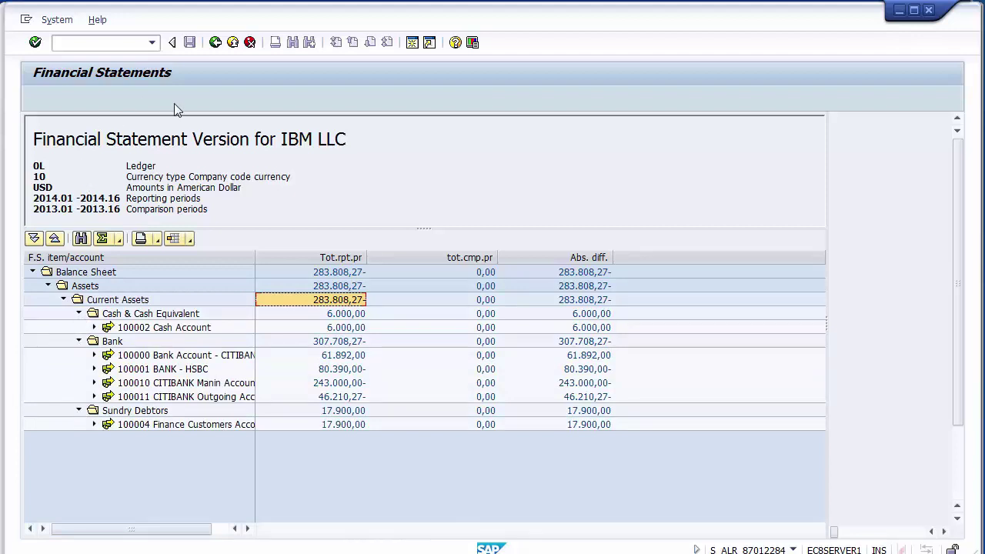
pyautogui.click(233, 42)
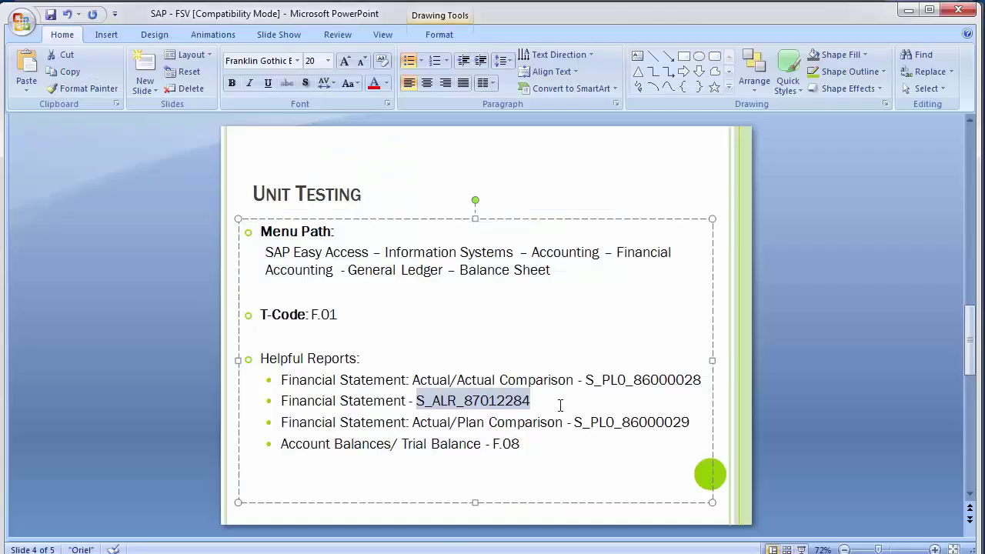
# Copy the code S_PL0_86000029 from the PowerPoint slide, run it as a transaction in SAP, and review its report selections.
pyautogui.moveTo(568, 423); pyautogui.dragTo(694, 429)
pyautogui.hotkey('ctrl', 'c')
pyautogui.click(577, 422)
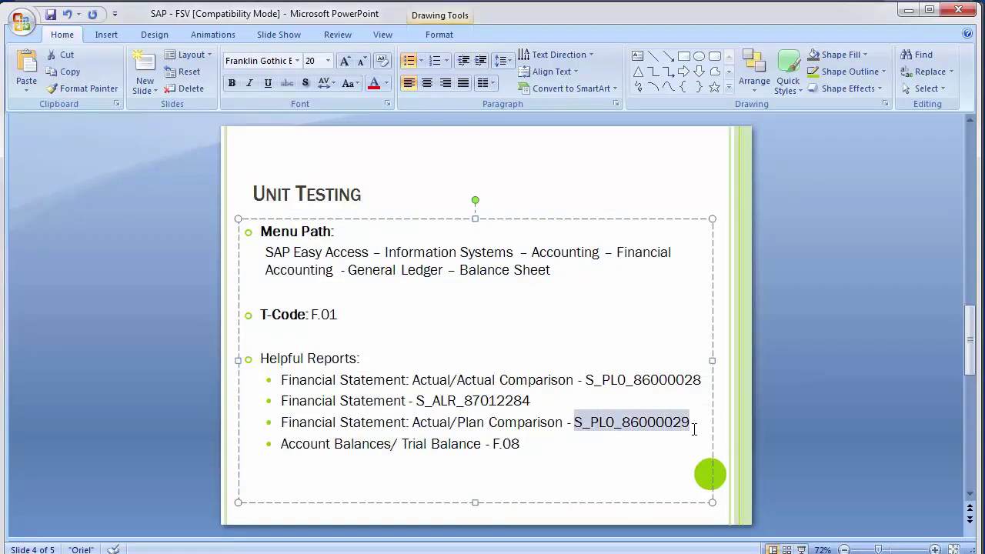
pyautogui.hotkey('alt', 'Tab')
pyautogui.click(100, 42)
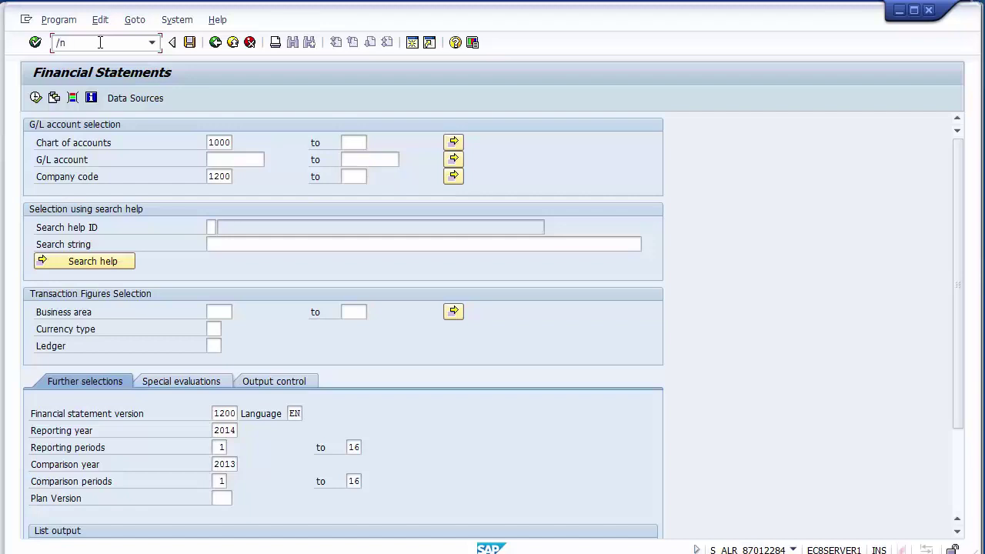
pyautogui.write('/n')
pyautogui.hotkey('ctrl', 'v')
pyautogui.press('Return')
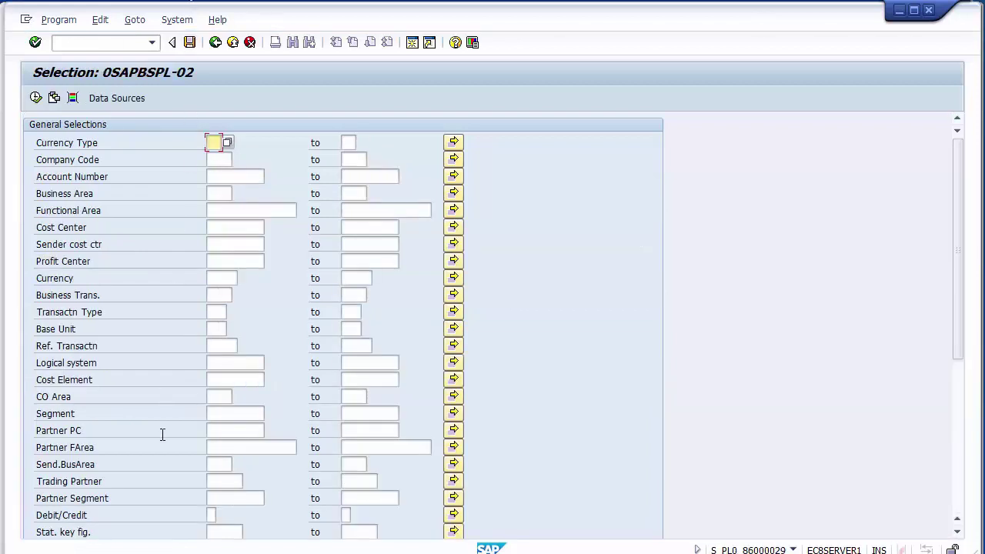
pyautogui.scroll(-5, 163, 435)
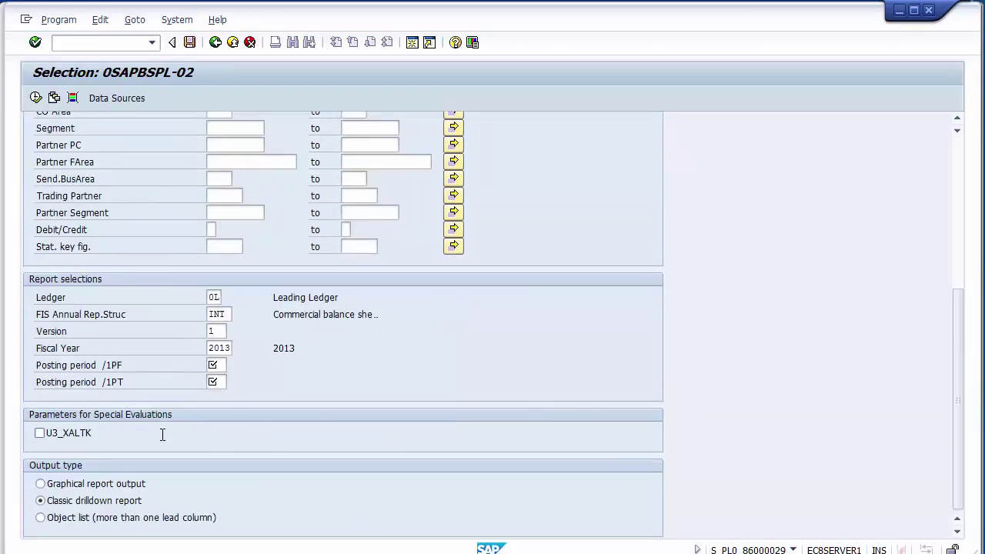
# Check the Account Balances/Trial Balance report code on the PowerPoint slide and return to SAP.
pyautogui.hotkey('alt', 'Tab')
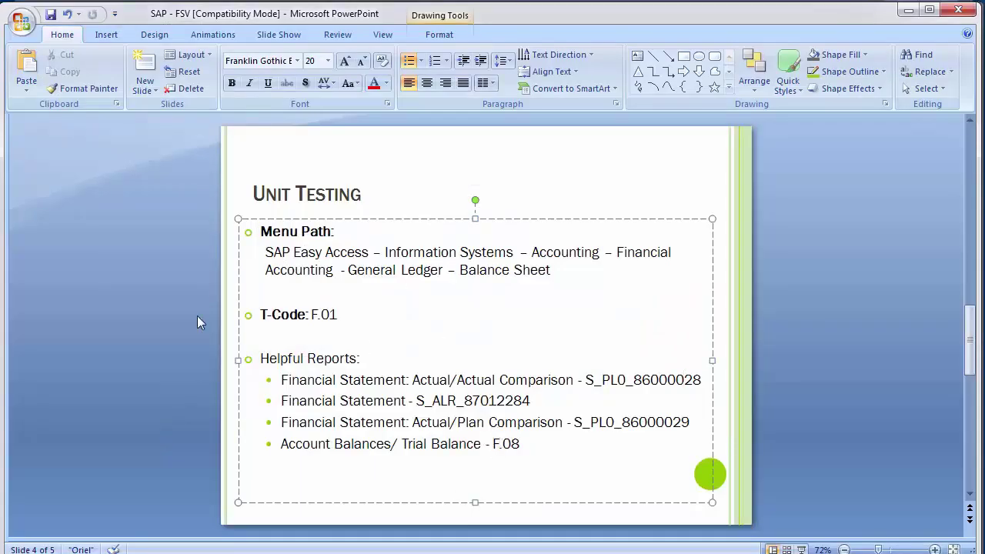
pyautogui.click(155, 303)
pyautogui.hotkey('alt', 'Tab')
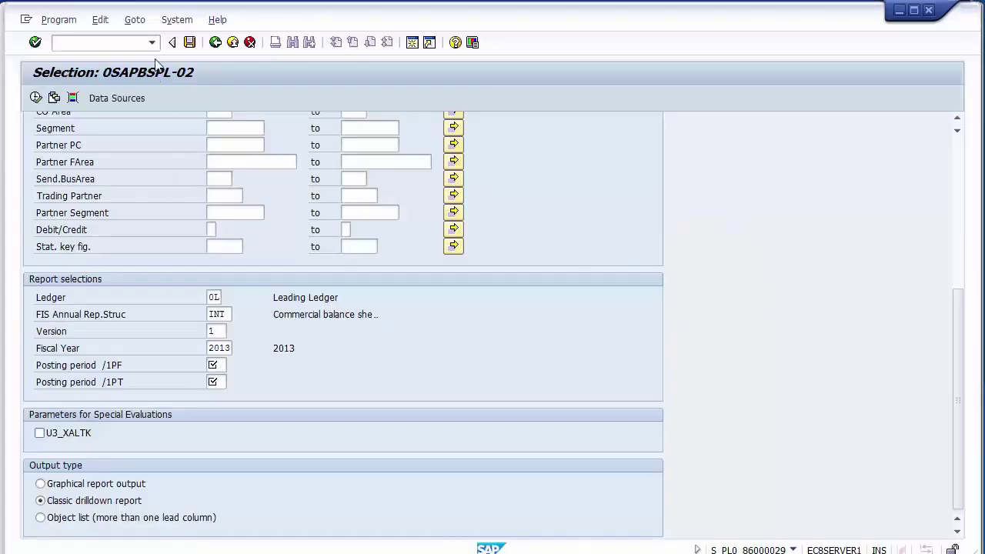
# Leave the current report selection and run transaction F.08 for the G/L account balances.
pyautogui.write('/n')
pyautogui.press('Return')
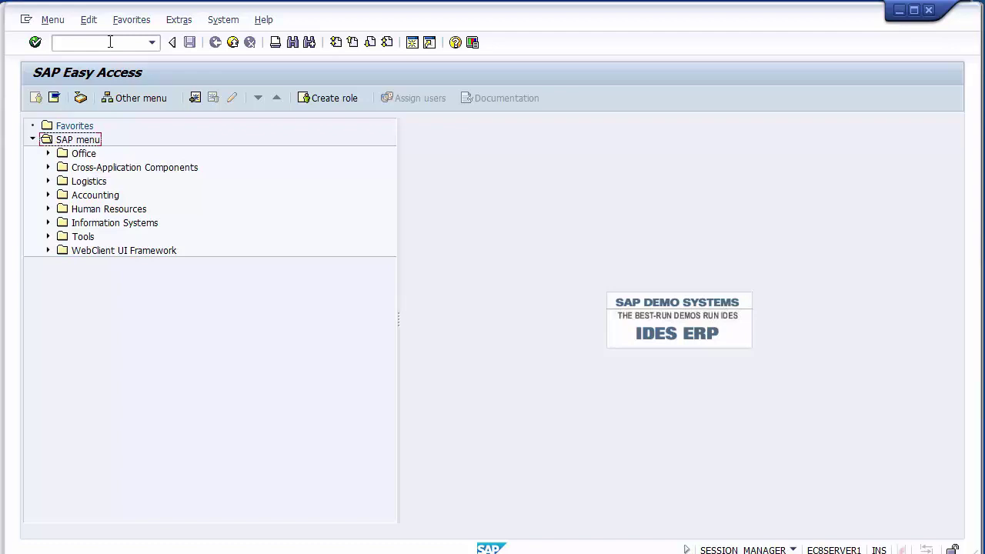
pyautogui.click(110, 41)
pyautogui.press('Return')
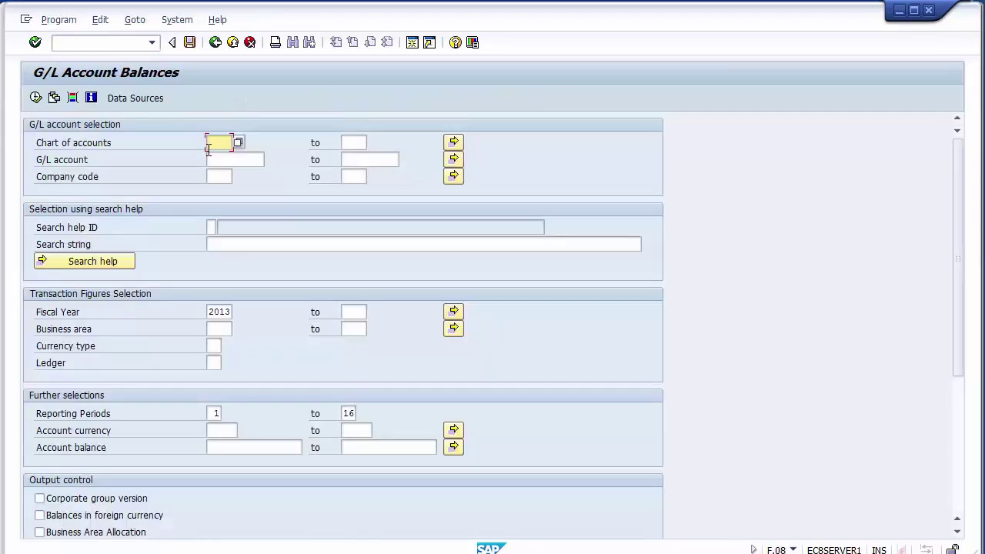
# Run the G/L Account Balances report for chart of accounts 1000, company code 1200, fiscal year 2014 and reporting periods 1 to 12.
pyautogui.click(208, 152)
pyautogui.press('Tab')
pyautogui.press('Tab')
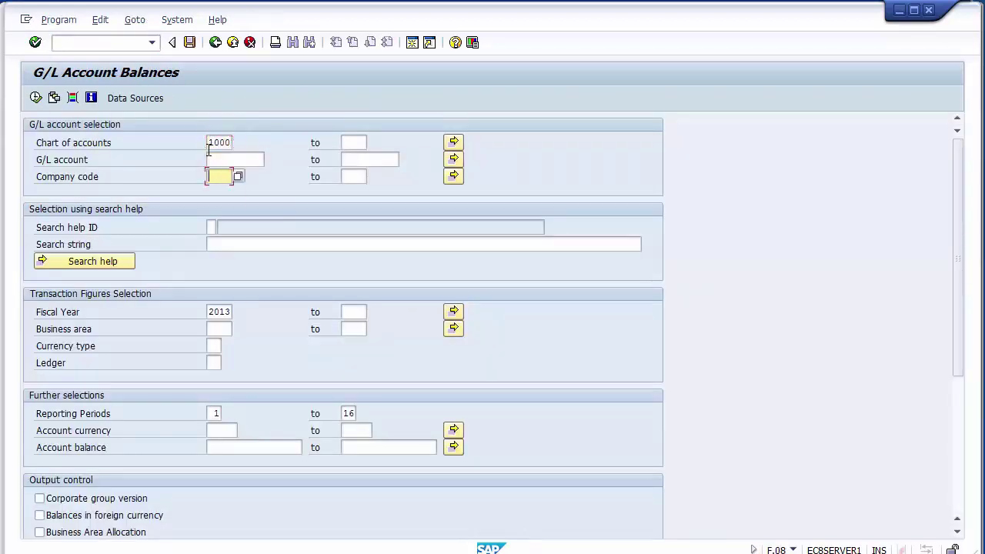
pyautogui.write('1200')
pyautogui.click(227, 312)
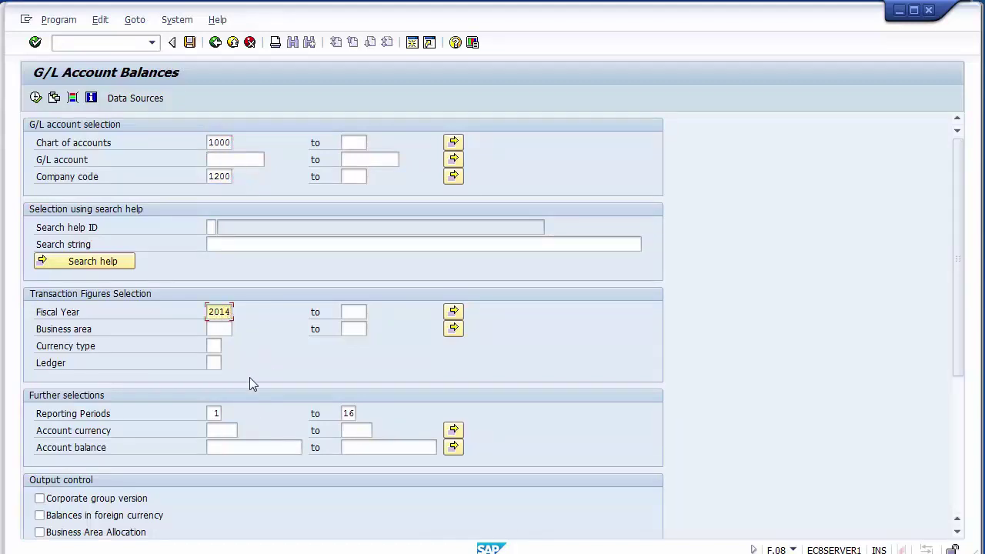
pyautogui.click(215, 414)
pyautogui.click(348, 413)
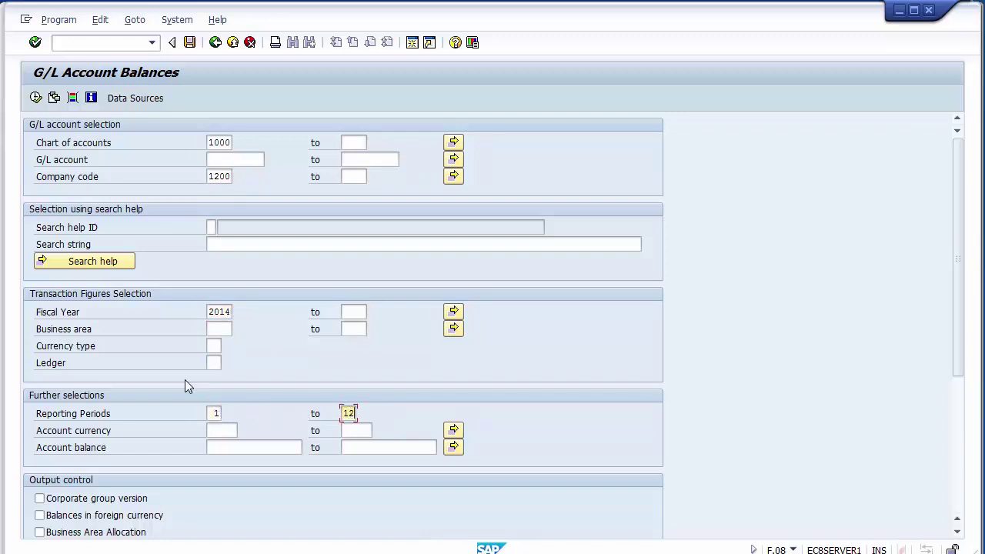
pyautogui.click(36, 98)
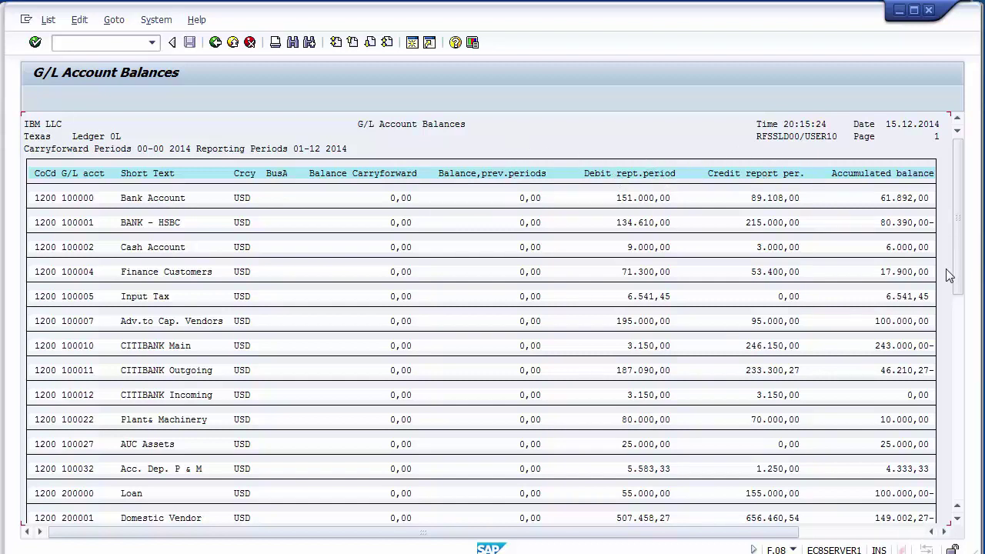
# Review the G/L account balances through to the end of the list and compare the debit and credit totals for company code 1200.
pyautogui.moveTo(957, 279); pyautogui.dragTo(958, 363)
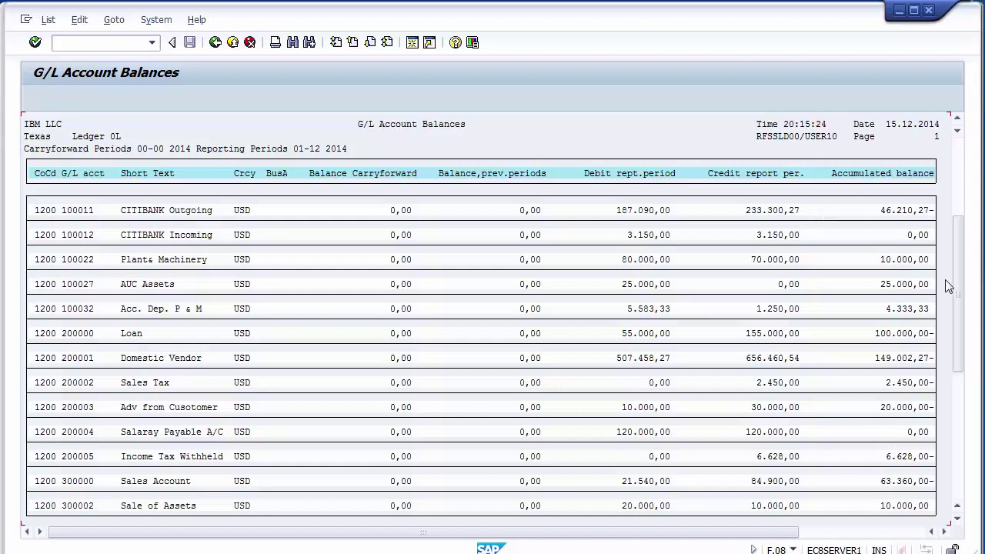
pyautogui.moveTo(958, 282); pyautogui.dragTo(960, 440)
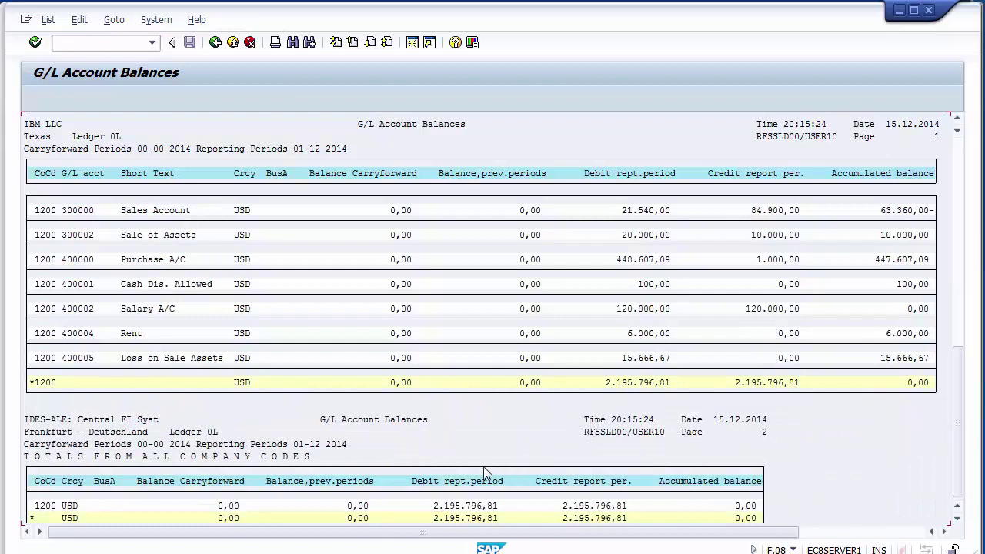
pyautogui.click(459, 506)
pyautogui.click(597, 506)
pyautogui.click(462, 507)
pyautogui.click(591, 506)
# Switch to the PowerPoint presentation and advance from the Unit Testing slide to the closing Thank You slide.
pyautogui.click(237, 49)
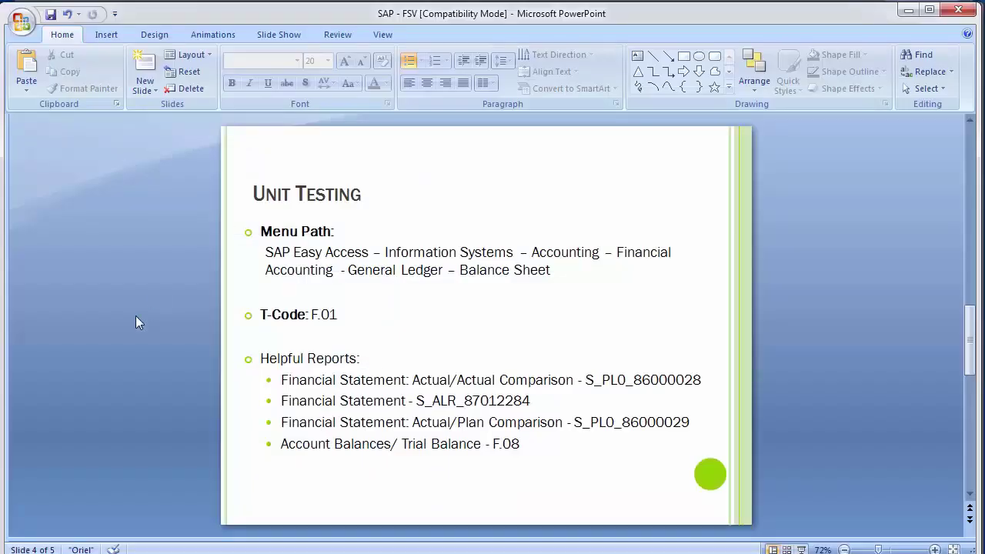
pyautogui.scroll(-1, 135, 316)
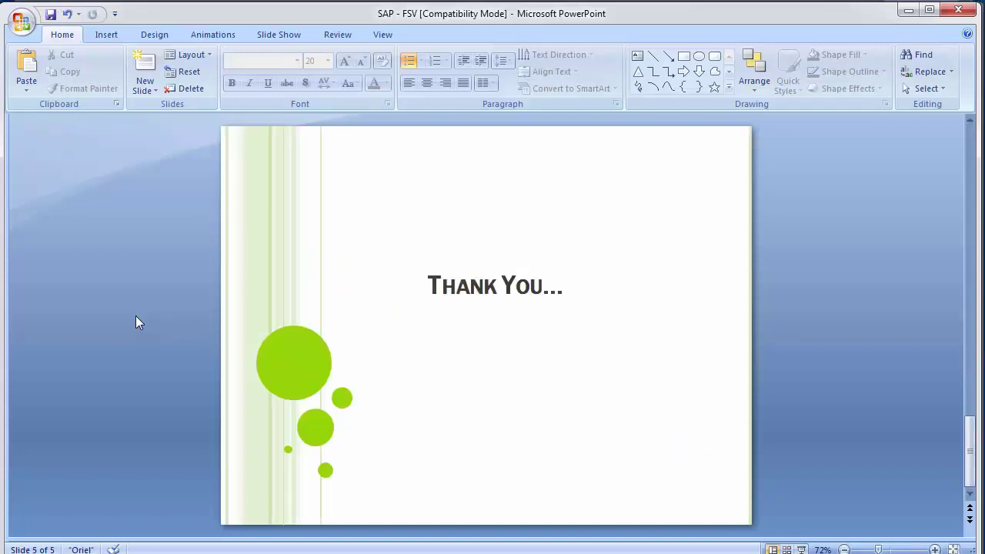